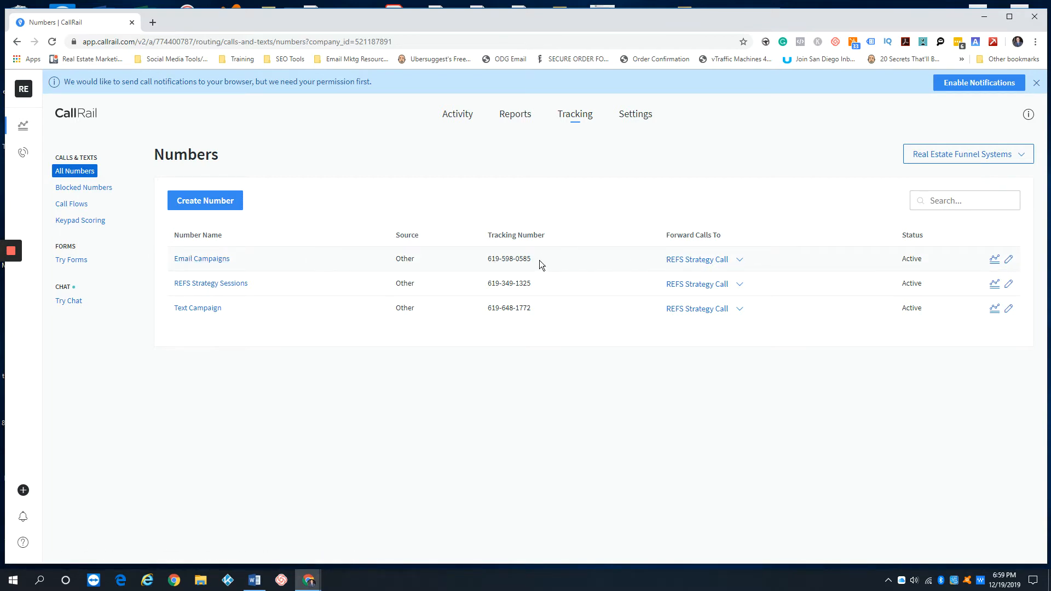
Peek at the Email Campaigns number's call flow choices, then start a new tracking number
{"action": "left_click", "coordinate": [731, 262]}
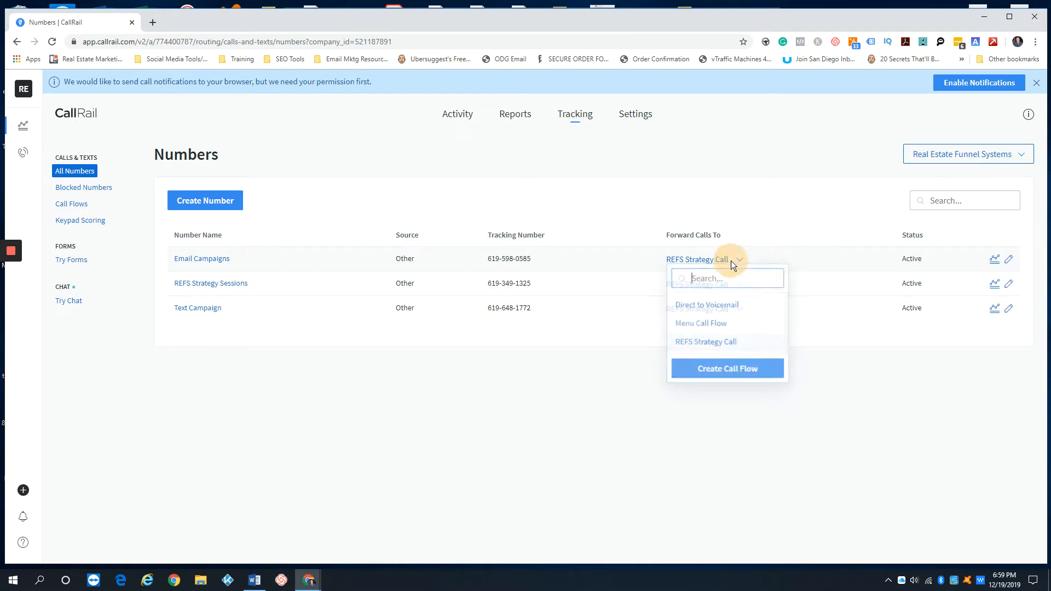
{"action": "left_click", "coordinate": [652, 197]}
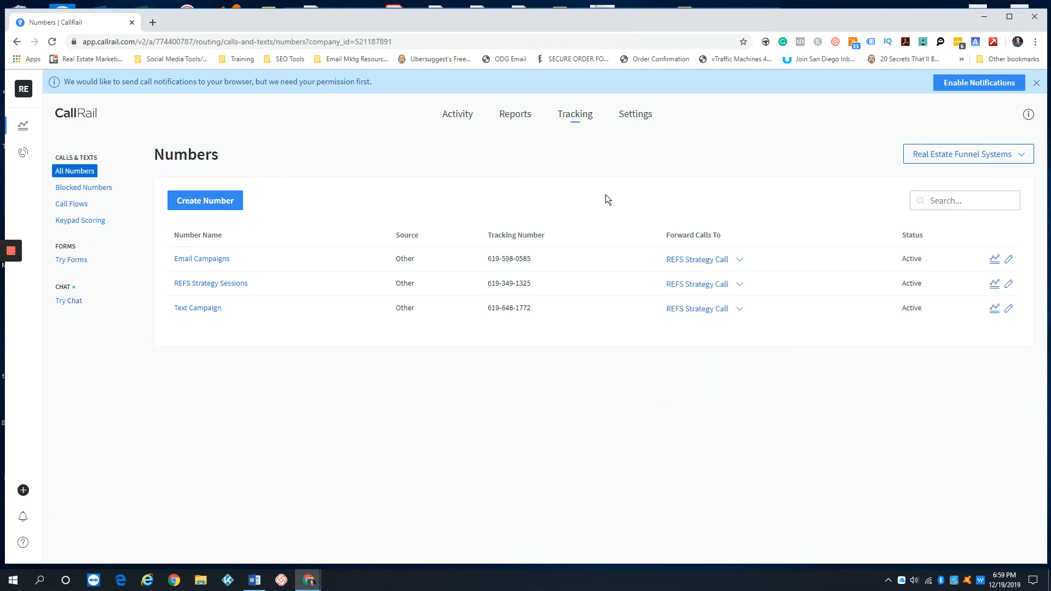
{"action": "left_click", "coordinate": [214, 200]}
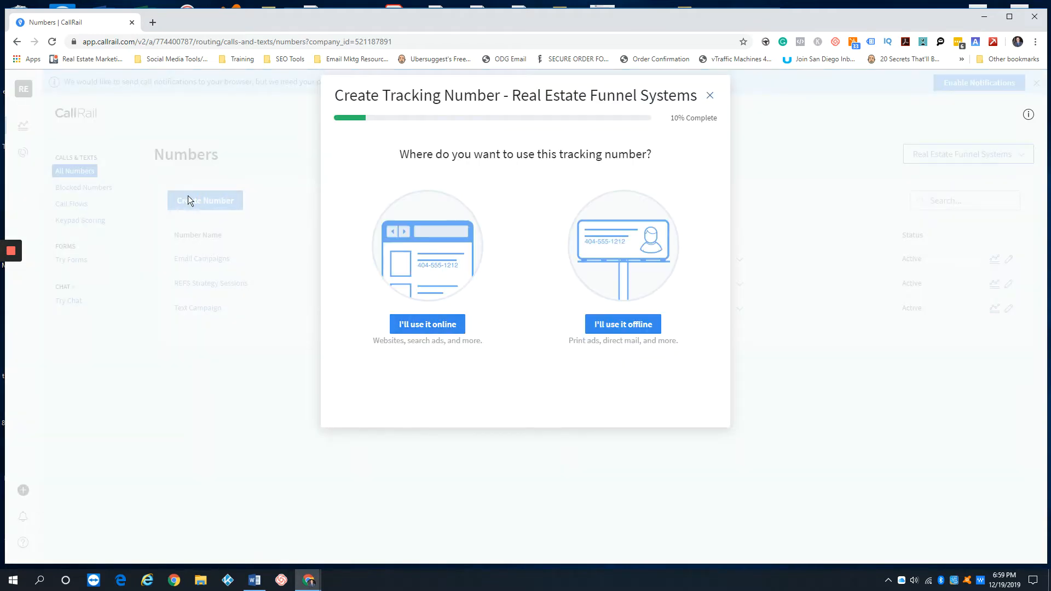
Set the new tracking number for offline use after briefly picking online
{"action": "left_click", "coordinate": [428, 325]}
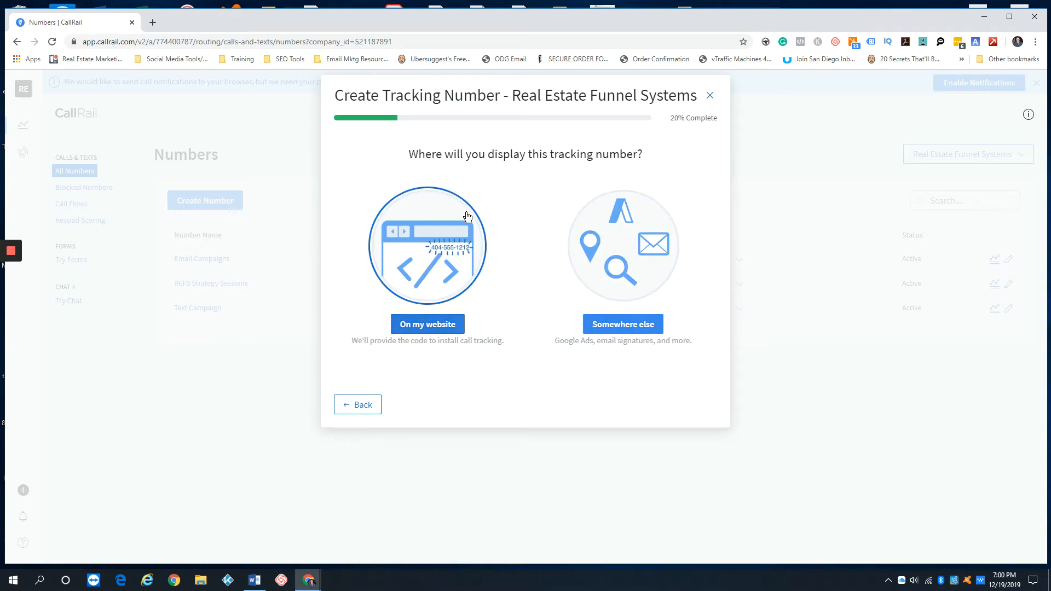
{"action": "left_click", "coordinate": [352, 405]}
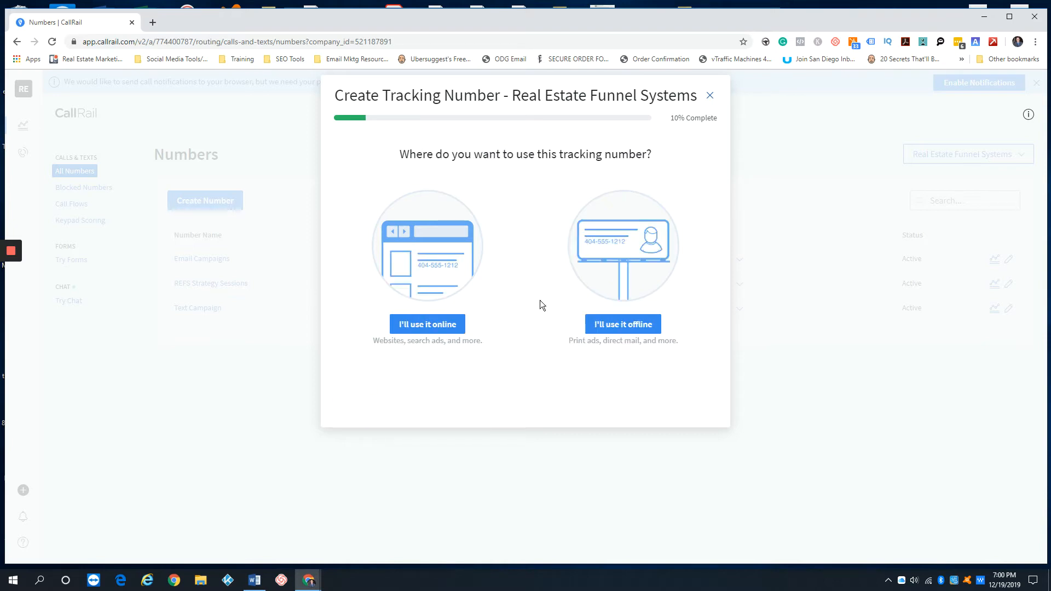
{"action": "left_click", "coordinate": [624, 324]}
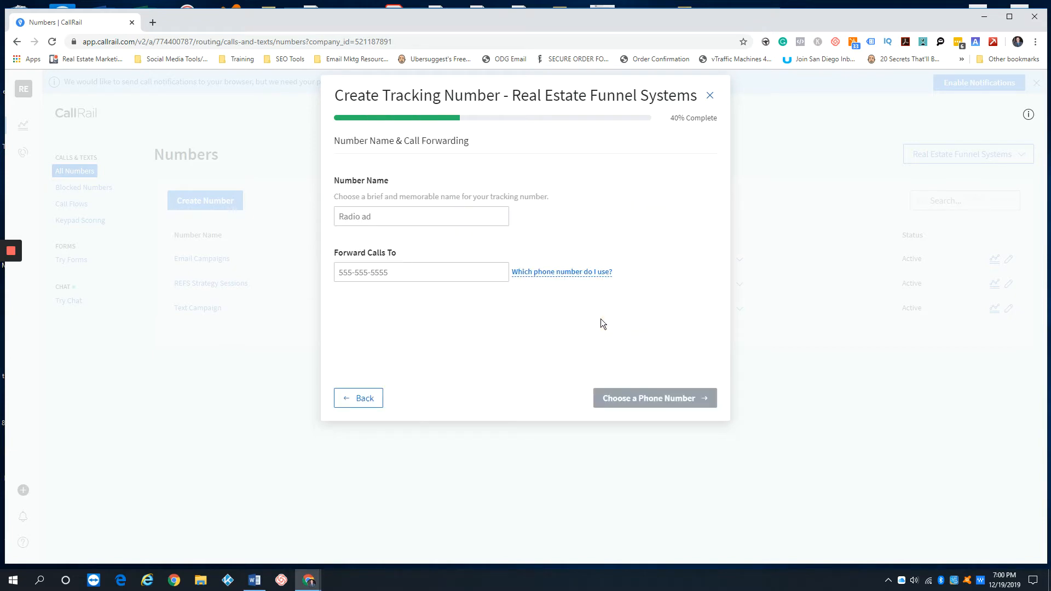
Name the tracking number 'test' and enter the forwarding phone number
{"action": "left_click", "coordinate": [358, 218]}
{"action": "type", "text": "fdsfsf"}
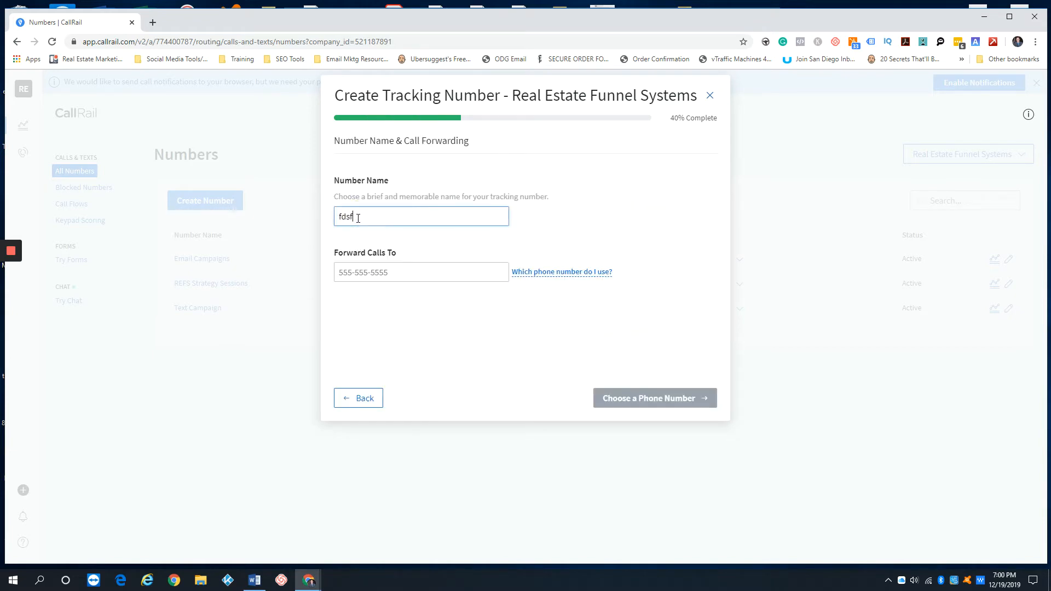
{"action": "key", "text": "BackSpace"}
{"action": "key", "text": "BackSpace"}
{"action": "key", "text": "BackSpace"}
{"action": "key", "text": "BackSpace"}
{"action": "key", "text": "BackSpace"}
{"action": "key", "text": "BackSpace"}
{"action": "left_click", "coordinate": [376, 274]}
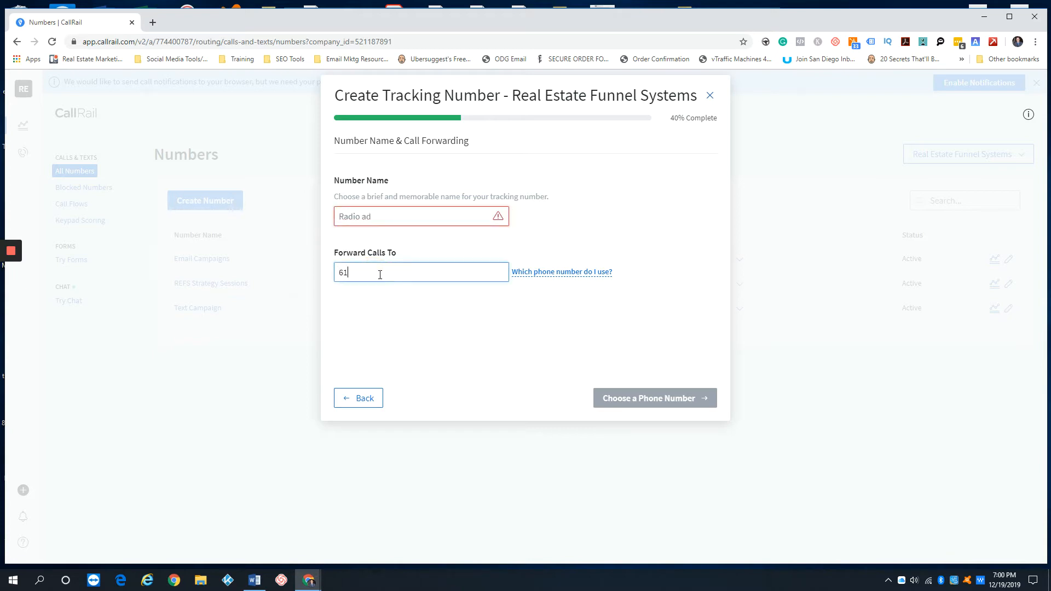
{"action": "left_click", "coordinate": [391, 215]}
{"action": "type", "text": "test"}
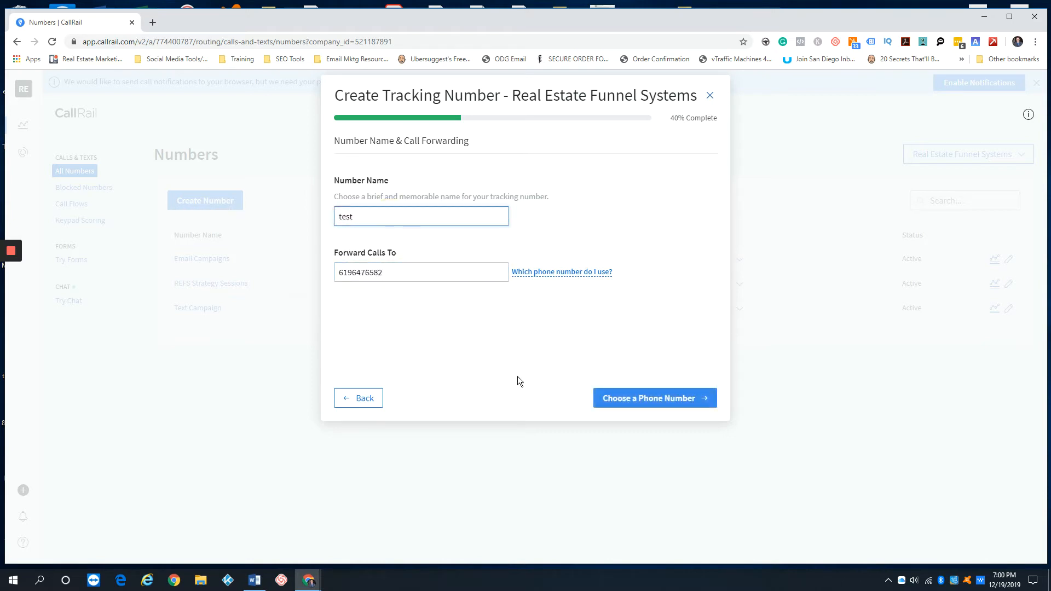
Step forward and back through the wizard, then replace the forwarding phone number
{"action": "left_click", "coordinate": [645, 398]}
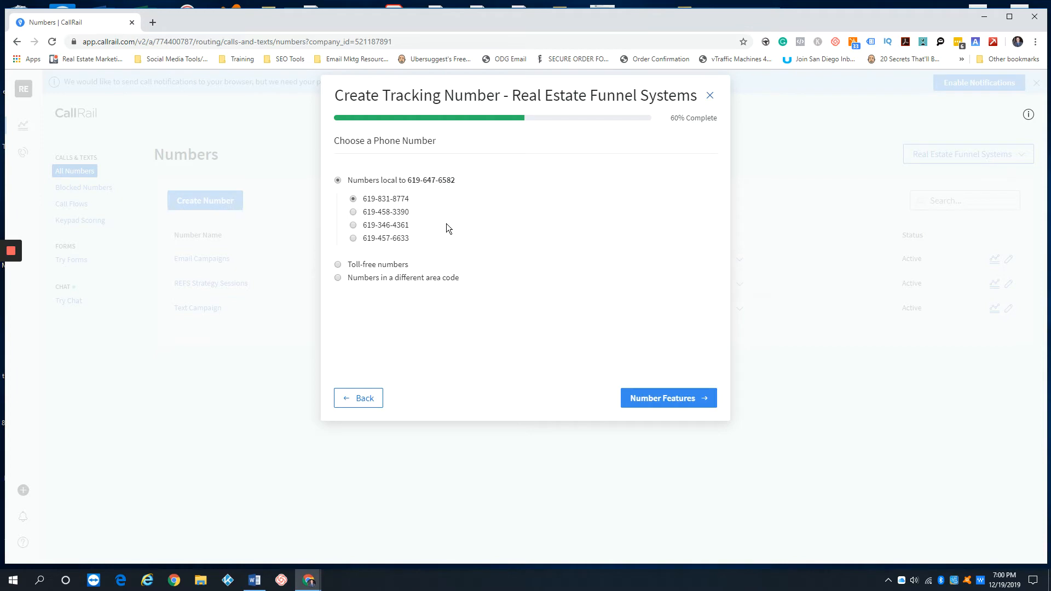
{"action": "left_click", "coordinate": [359, 398]}
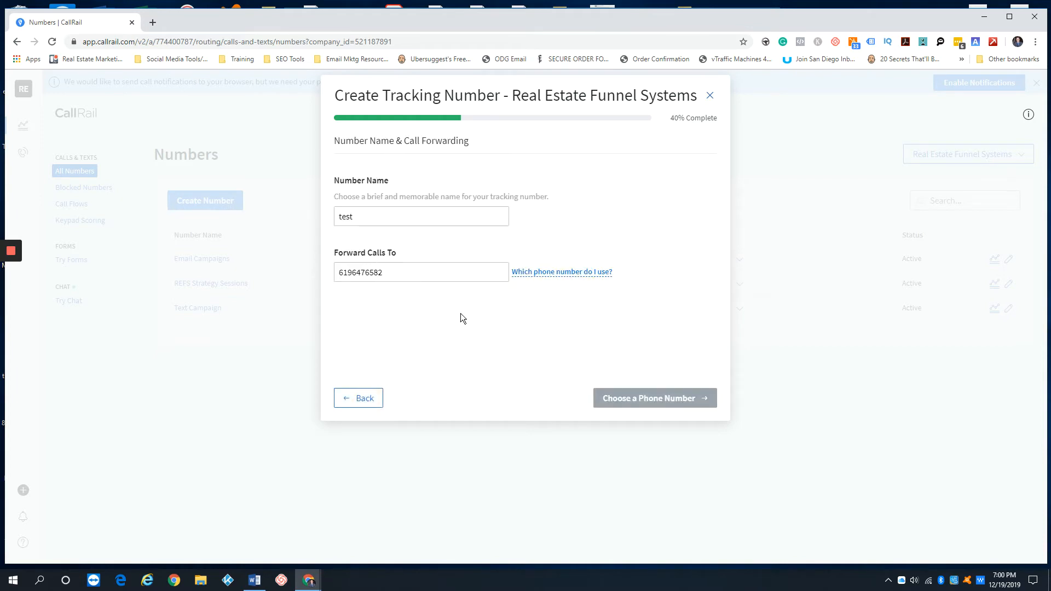
{"action": "left_click", "coordinate": [670, 396]}
{"action": "left_click", "coordinate": [403, 215]}
{"action": "left_click", "coordinate": [434, 303]}
{"action": "left_click", "coordinate": [429, 272]}
{"action": "left_click", "coordinate": [645, 397]}
{"action": "left_click", "coordinate": [485, 372]}
{"action": "left_click", "coordinate": [413, 272]}
{"action": "double_click", "coordinate": [413, 272]}
{"action": "key", "text": "BackSpace"}
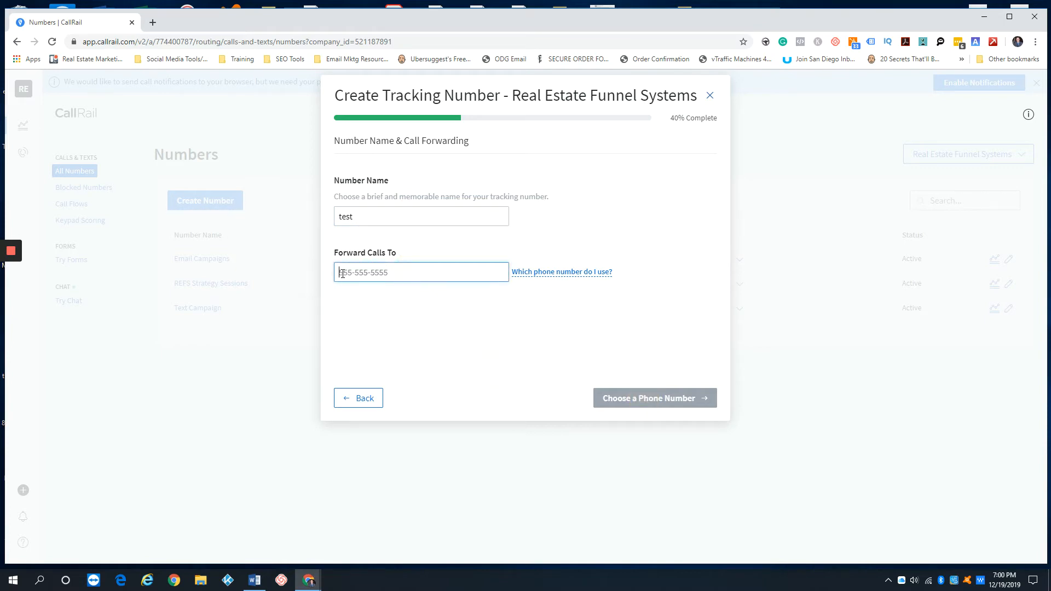
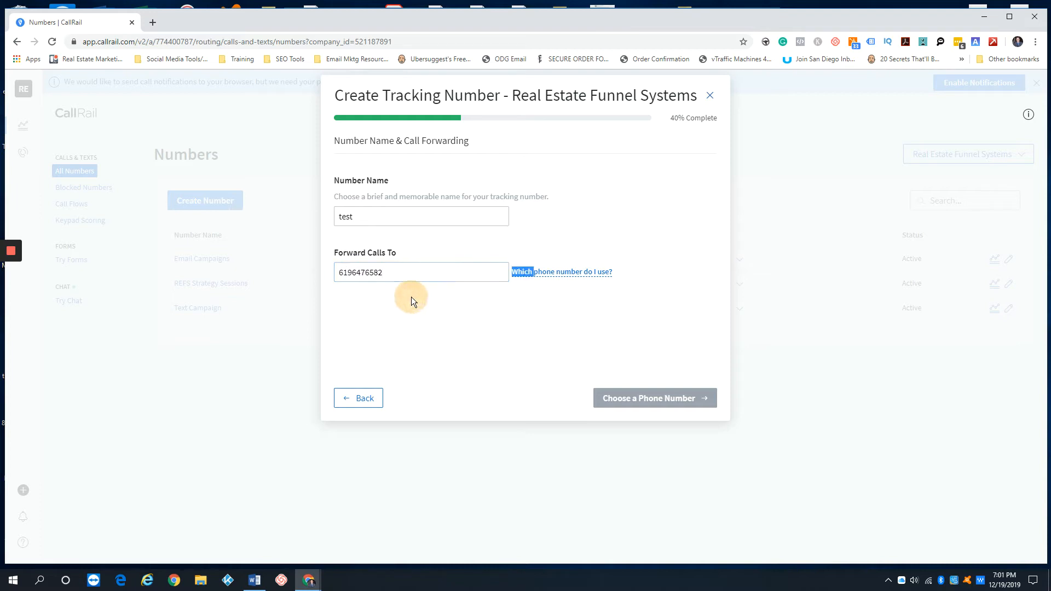
Restart the tracking number wizard and choose offline use again
{"action": "left_click", "coordinate": [359, 398]}
{"action": "left_click", "coordinate": [618, 324]}
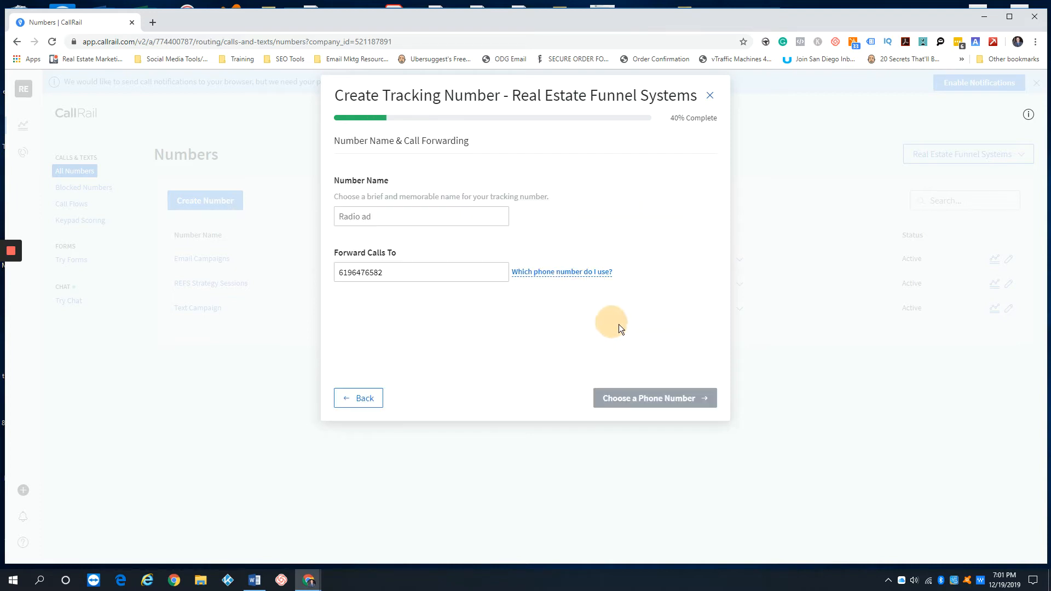
{"action": "left_click", "coordinate": [710, 96]}
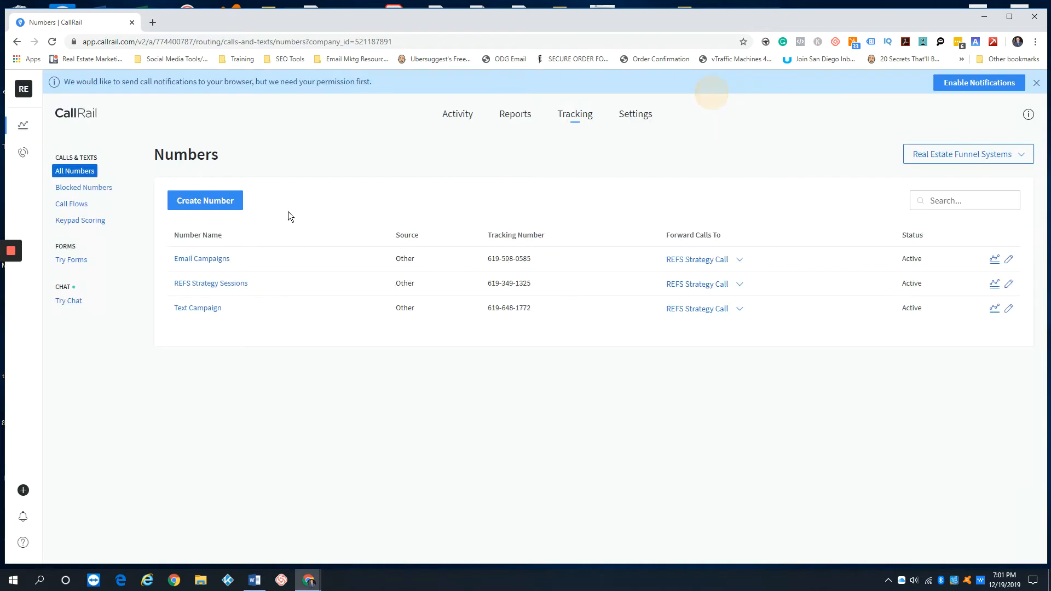
{"action": "left_click", "coordinate": [225, 203]}
{"action": "left_click", "coordinate": [616, 326]}
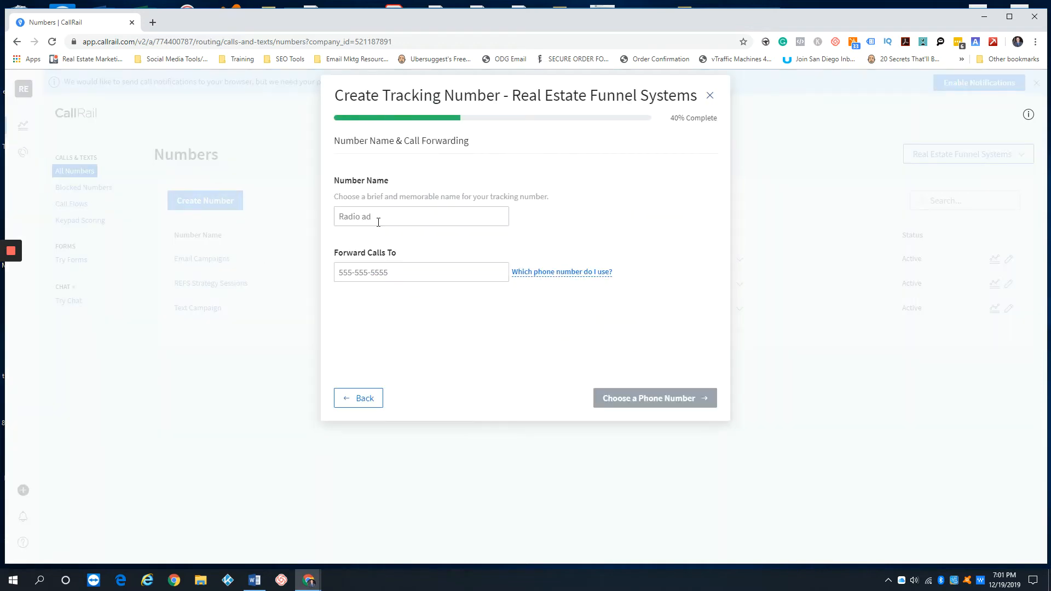
In the restarted wizard, name the number 'test' and fill in the forwarding phone number
{"action": "left_click", "coordinate": [377, 216]}
{"action": "type", "text": "test"}
{"action": "left_click", "coordinate": [386, 273]}
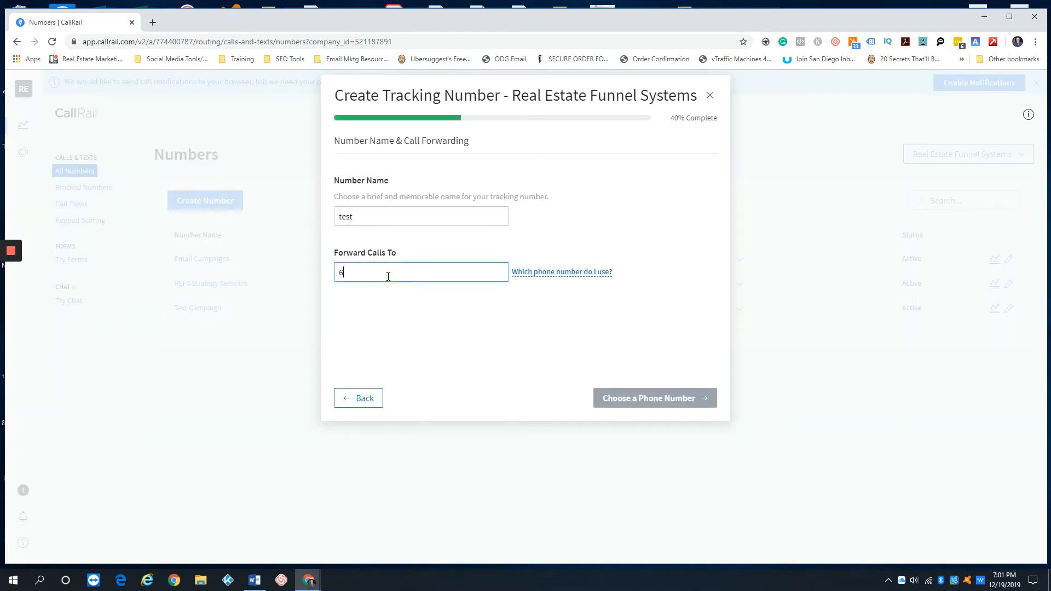
Browse toll-free and area code 858 number options, then back out and close the wizard
{"action": "left_click", "coordinate": [629, 390]}
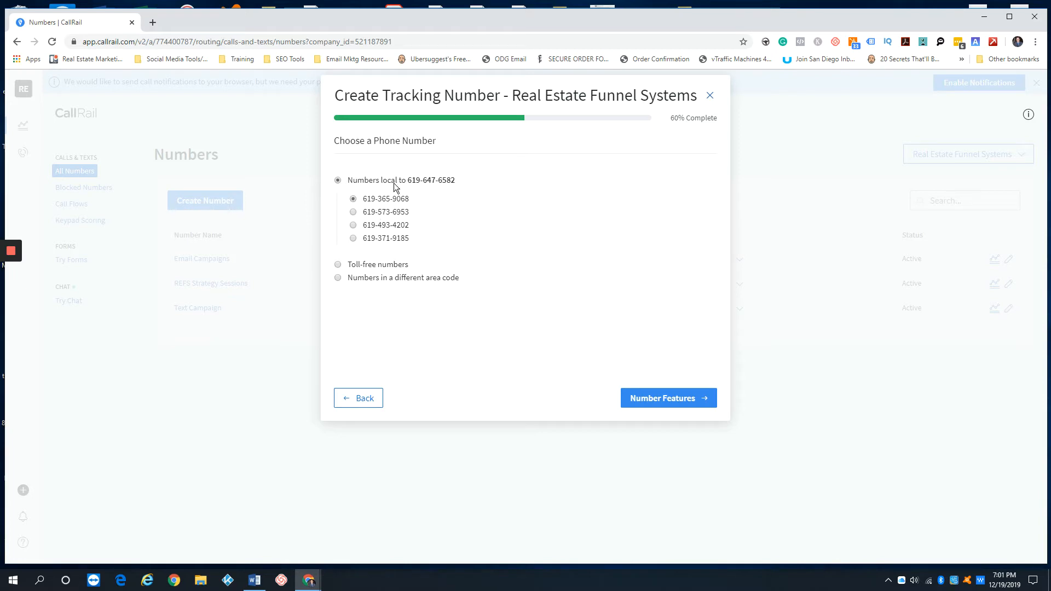
{"action": "left_click", "coordinate": [337, 265]}
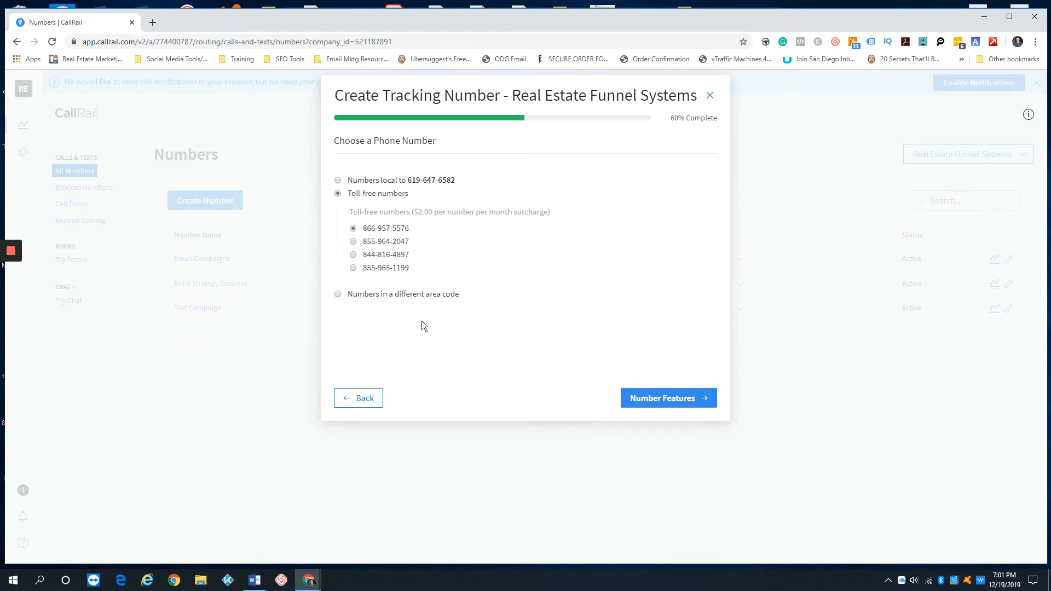
{"action": "left_click", "coordinate": [337, 294]}
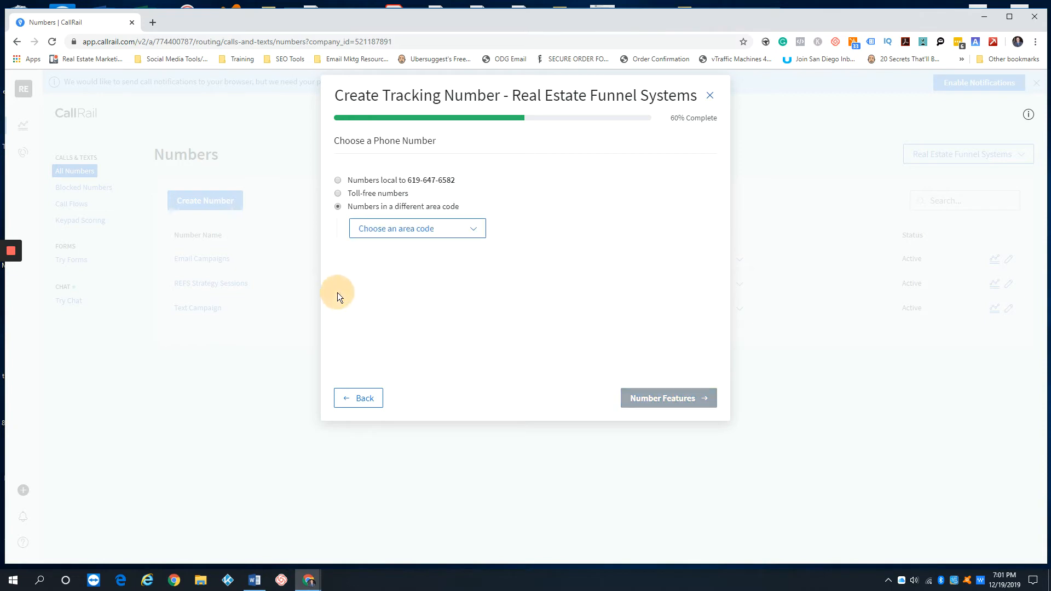
{"action": "left_click", "coordinate": [453, 229]}
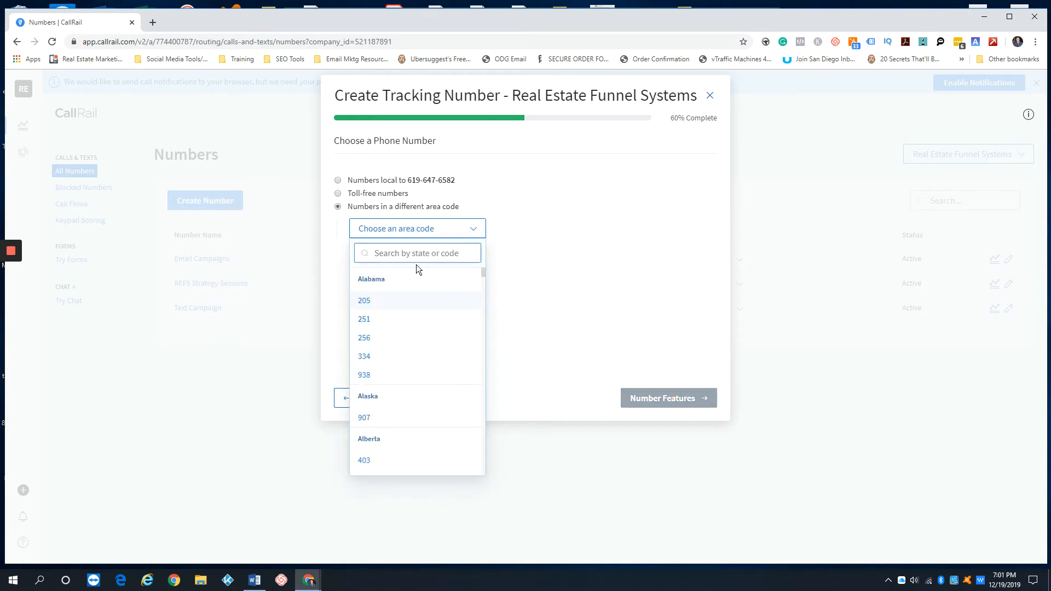
{"action": "type", "text": "858"}
{"action": "key", "text": "BackSpace"}
{"action": "key", "text": "BackSpace"}
{"action": "key", "text": "BackSpace"}
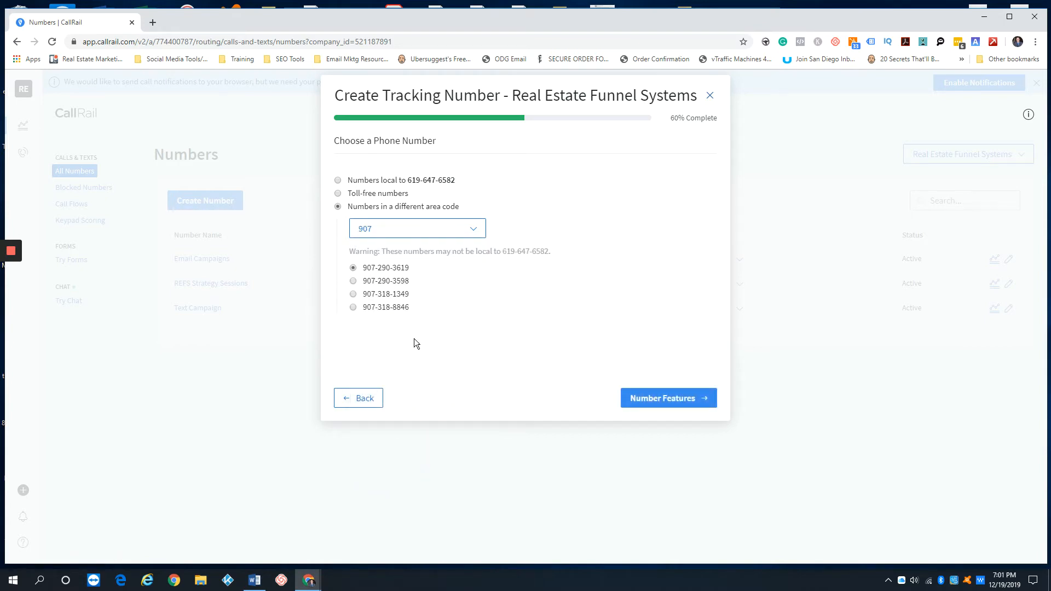
{"action": "left_click", "coordinate": [361, 399]}
{"action": "left_click", "coordinate": [710, 96]}
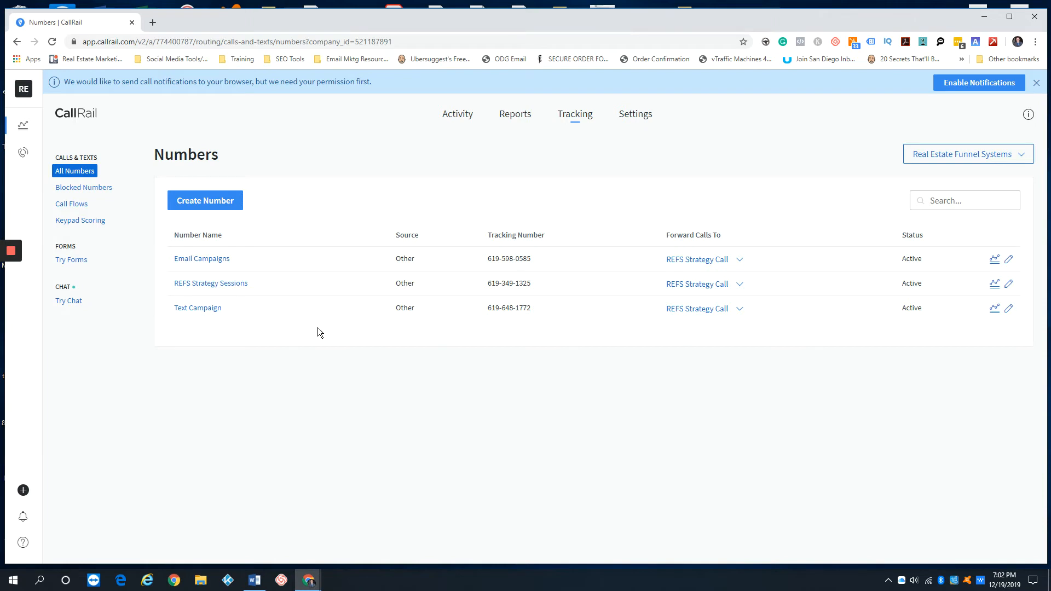
Look over the Blocked Numbers settings, then go to the Call Flows list
{"action": "left_click", "coordinate": [93, 189]}
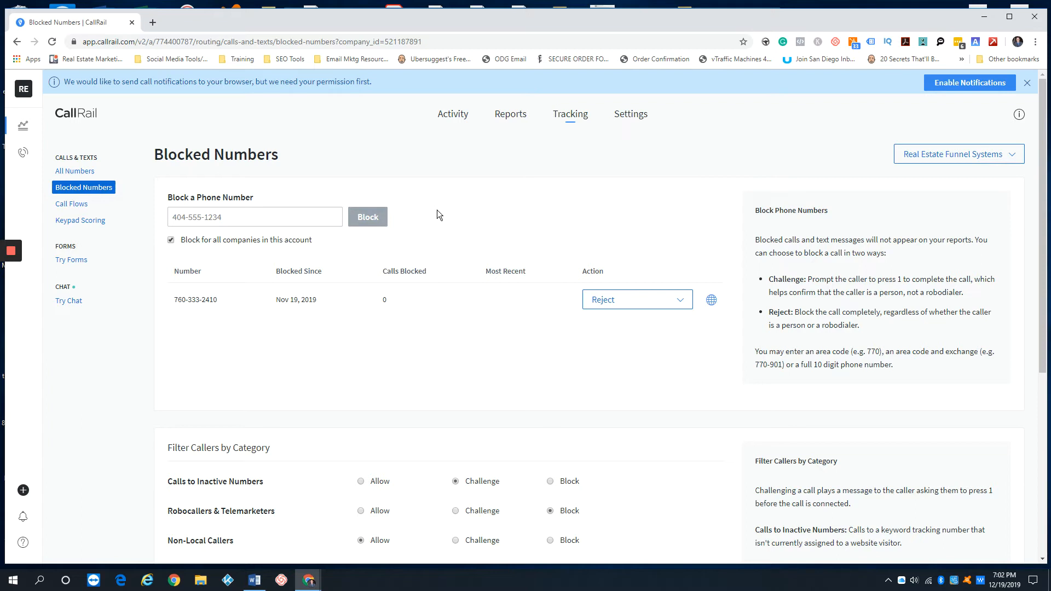
{"action": "scroll", "coordinate": [438, 210], "scroll_direction": "down", "scroll_amount": 3}
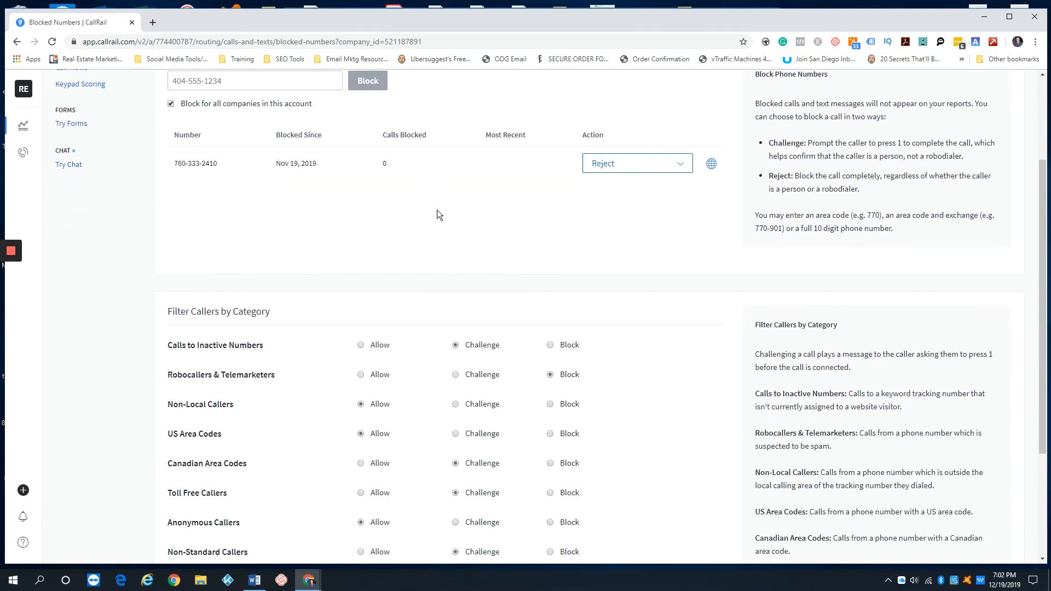
{"action": "scroll", "coordinate": [436, 211], "scroll_direction": "down", "scroll_amount": 3}
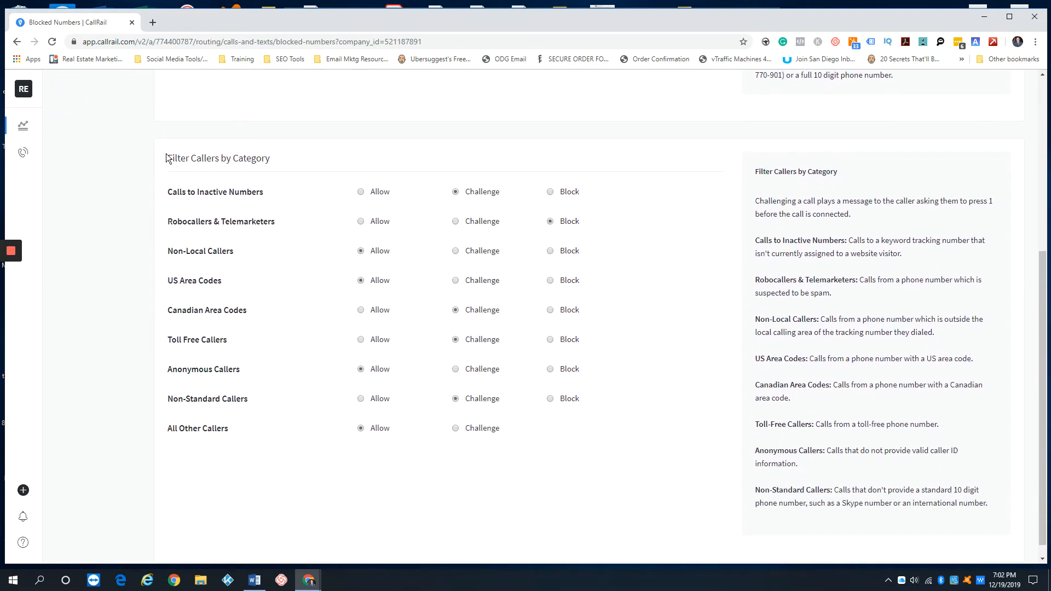
{"action": "left_click_drag", "start_coordinate": [169, 157], "coordinate": [285, 166]}
{"action": "left_click", "coordinate": [315, 160]}
{"action": "scroll", "coordinate": [640, 304], "scroll_direction": "up", "scroll_amount": 3}
{"action": "scroll", "coordinate": [639, 305], "scroll_direction": "up", "scroll_amount": 3}
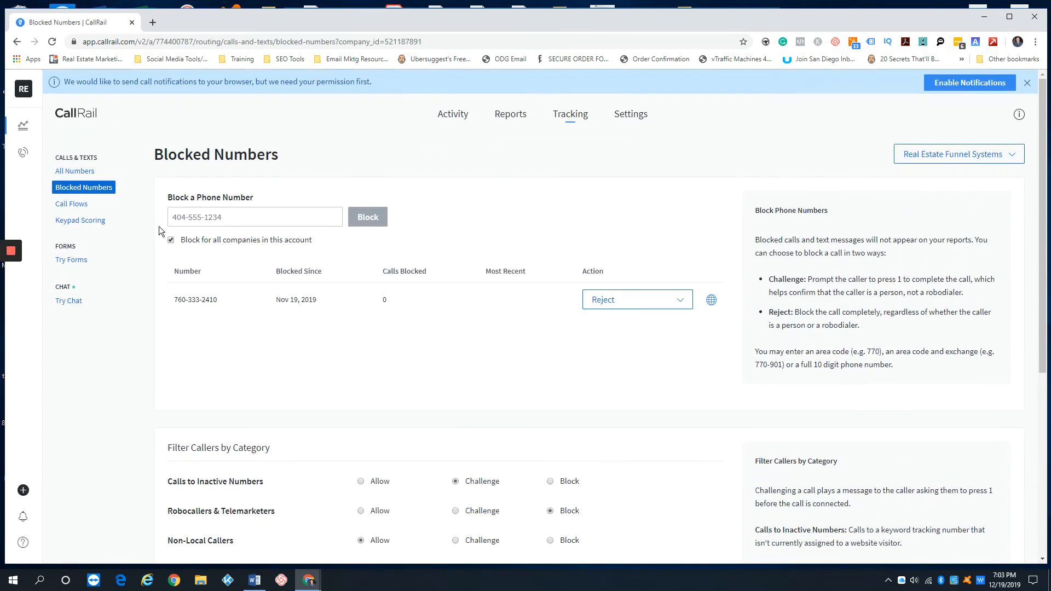
{"action": "left_click", "coordinate": [72, 204]}
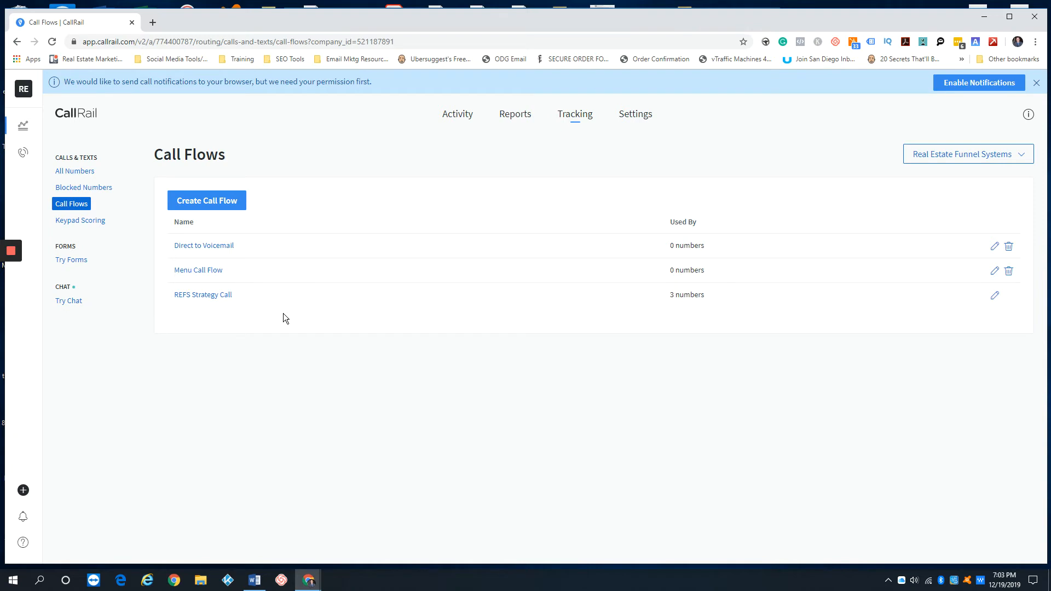
{"action": "left_click", "coordinate": [208, 245]}
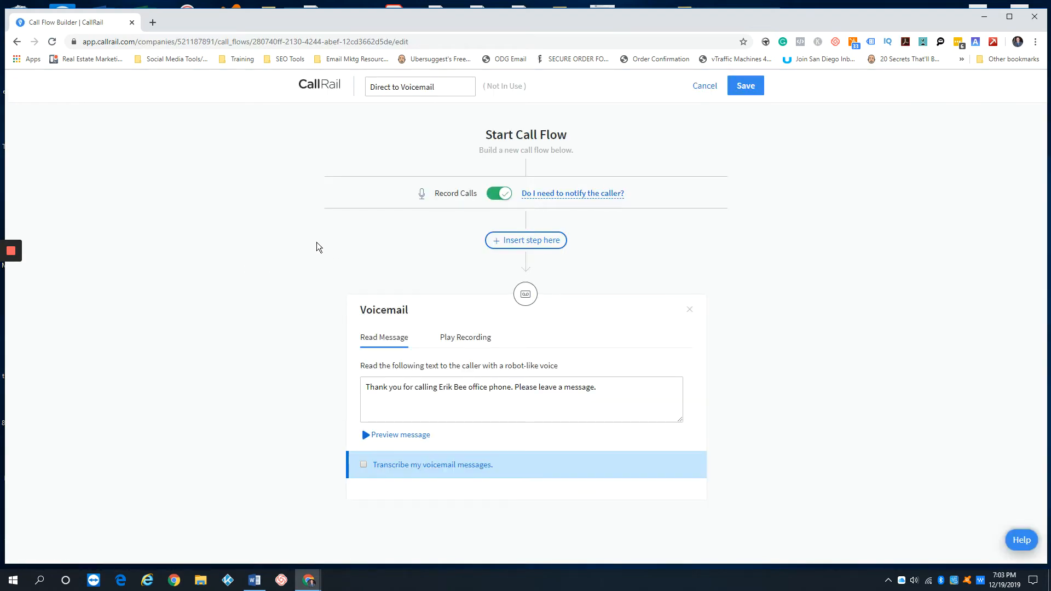
{"action": "left_click", "coordinate": [705, 86]}
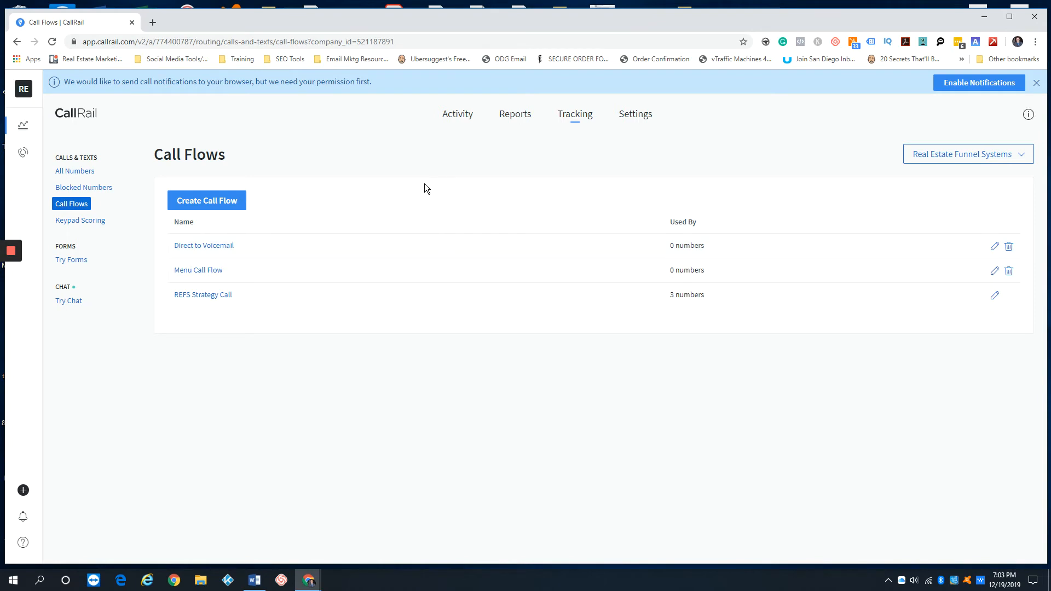
{"action": "left_click", "coordinate": [227, 203]}
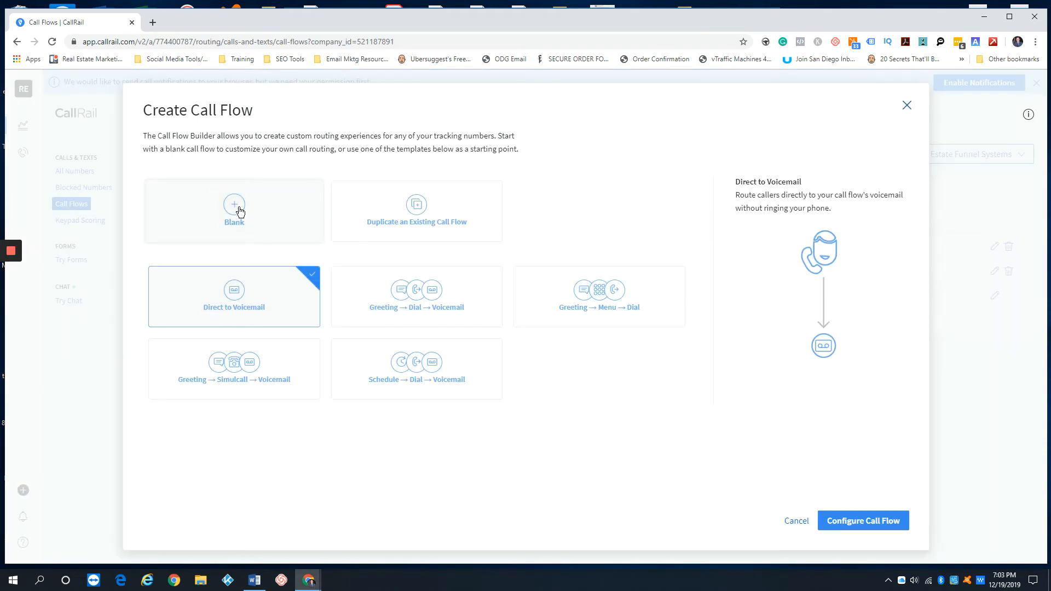
Start a blank call flow with call recording on, then abandon it unsaved
{"action": "left_click", "coordinate": [236, 211]}
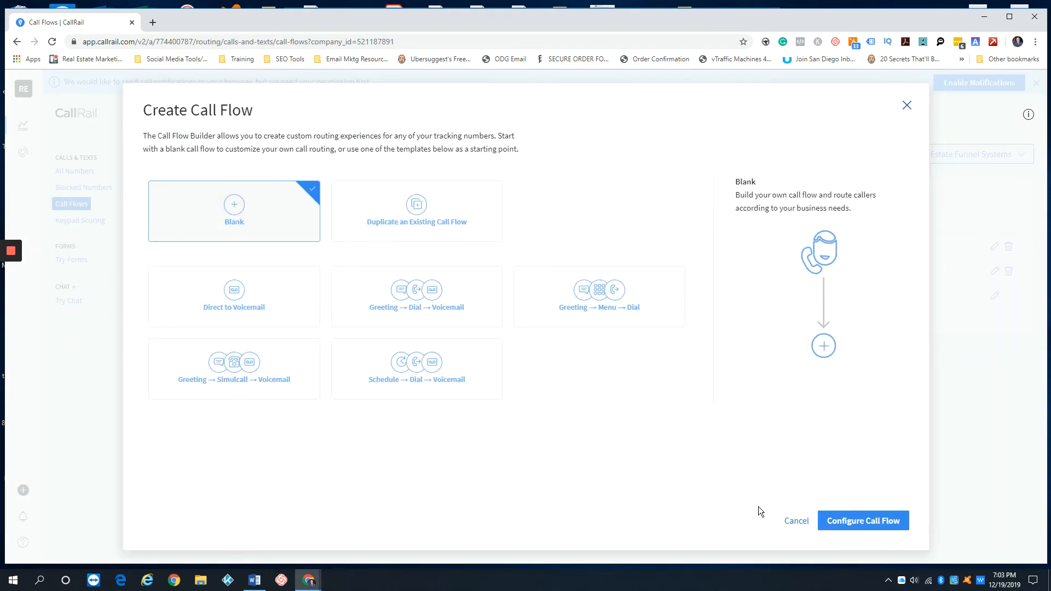
{"action": "left_click", "coordinate": [841, 520]}
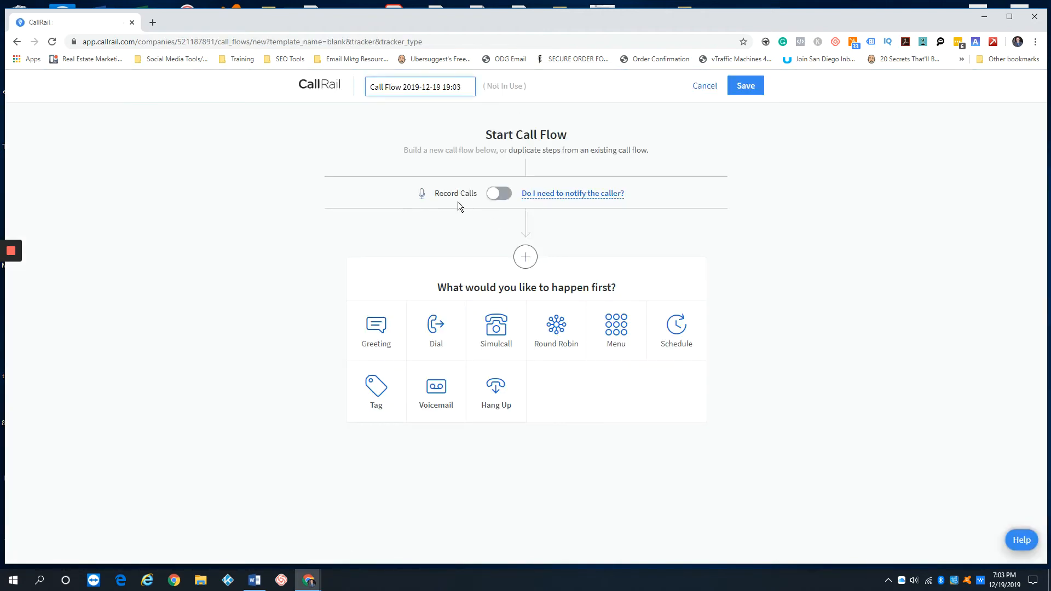
{"action": "left_click", "coordinate": [498, 193]}
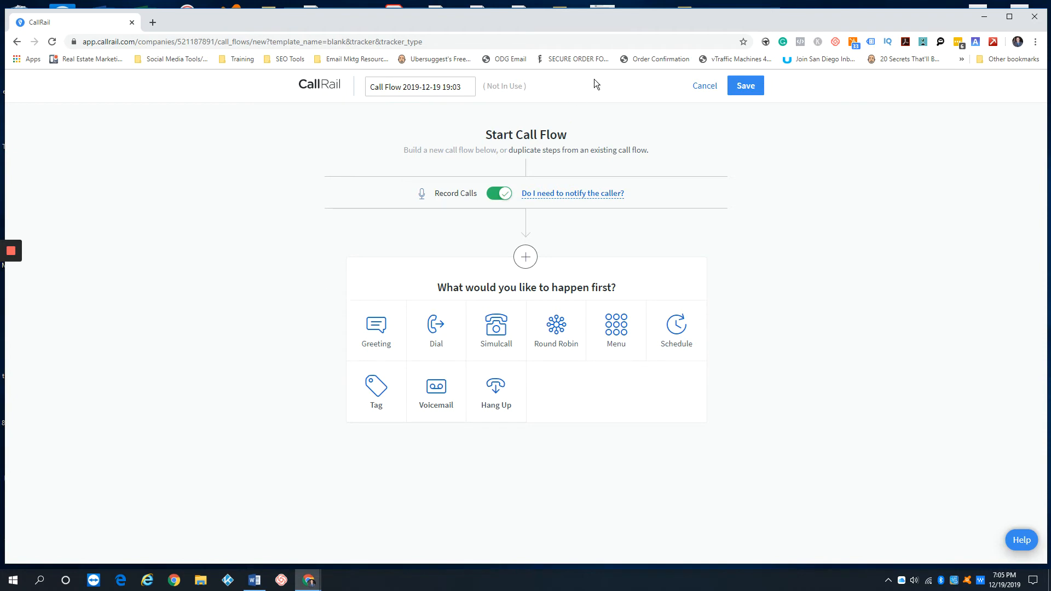
{"action": "left_click", "coordinate": [703, 87]}
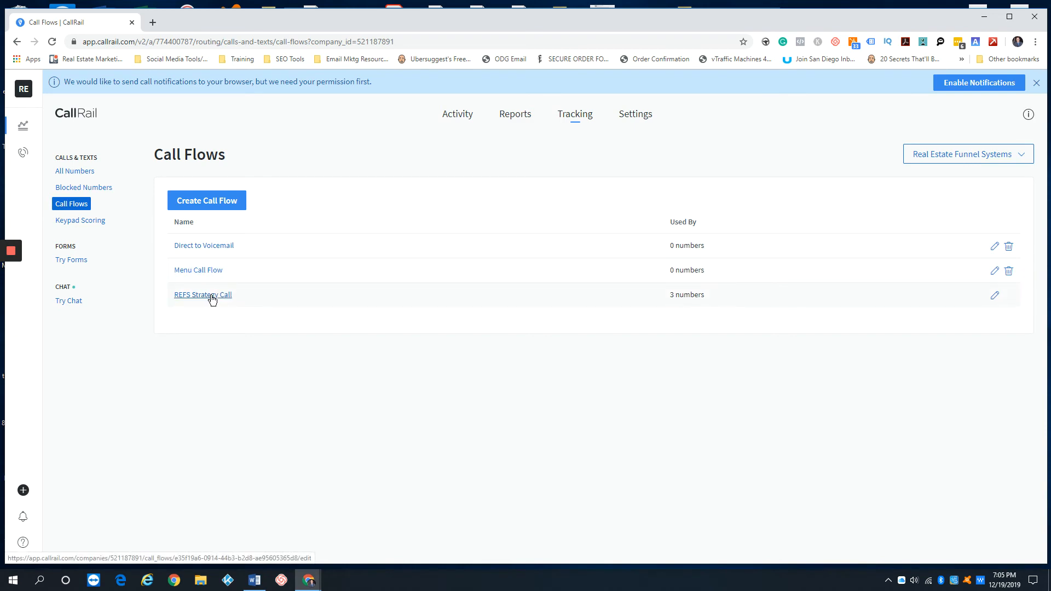
Start another blank call flow with call recording on and a keypad Menu as first step
{"action": "left_click", "coordinate": [203, 198]}
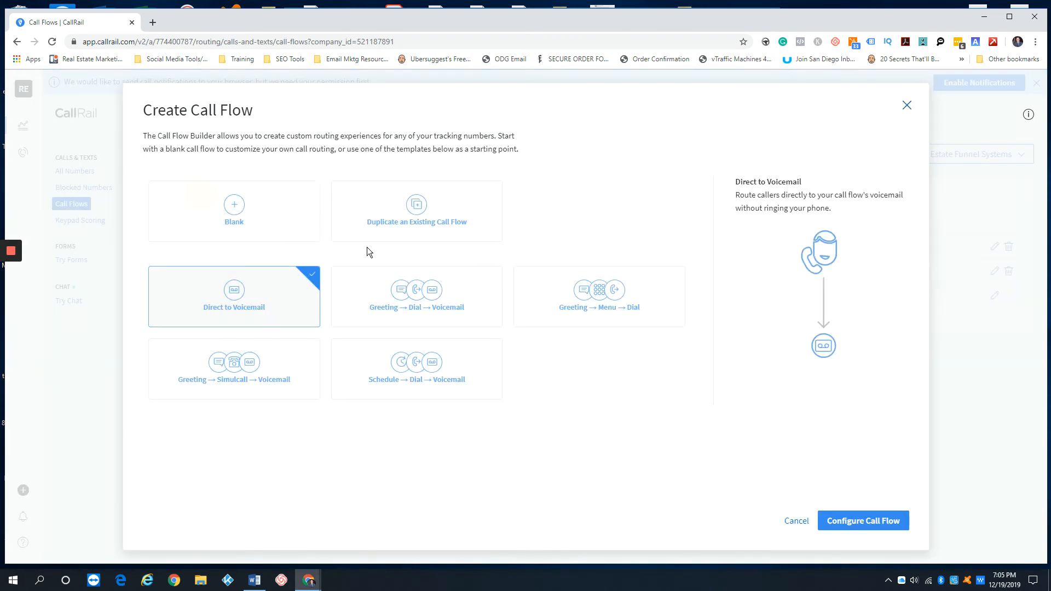
{"action": "left_click", "coordinate": [200, 203]}
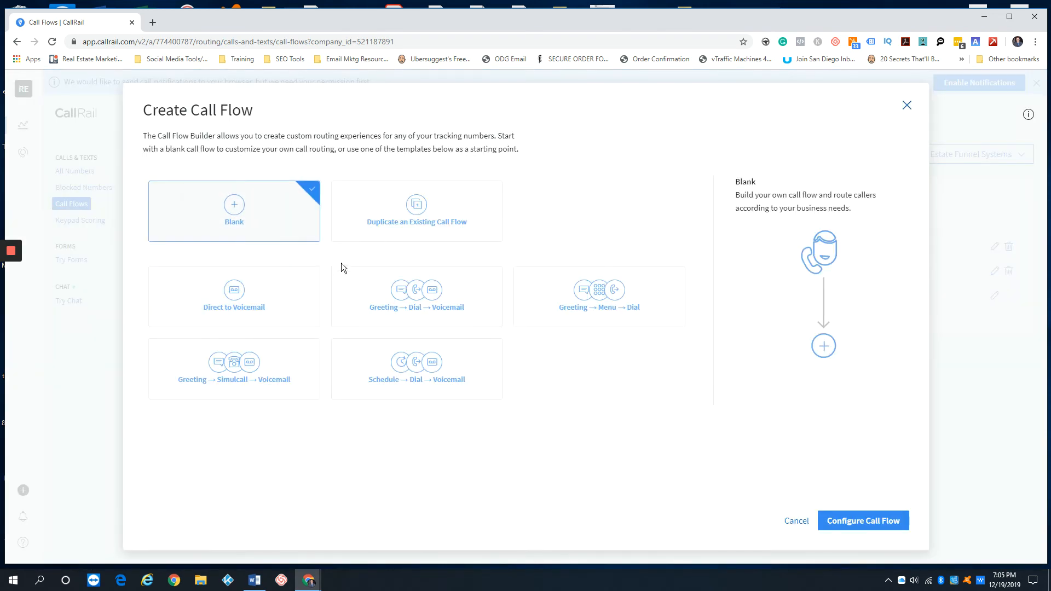
{"action": "left_click", "coordinate": [840, 520]}
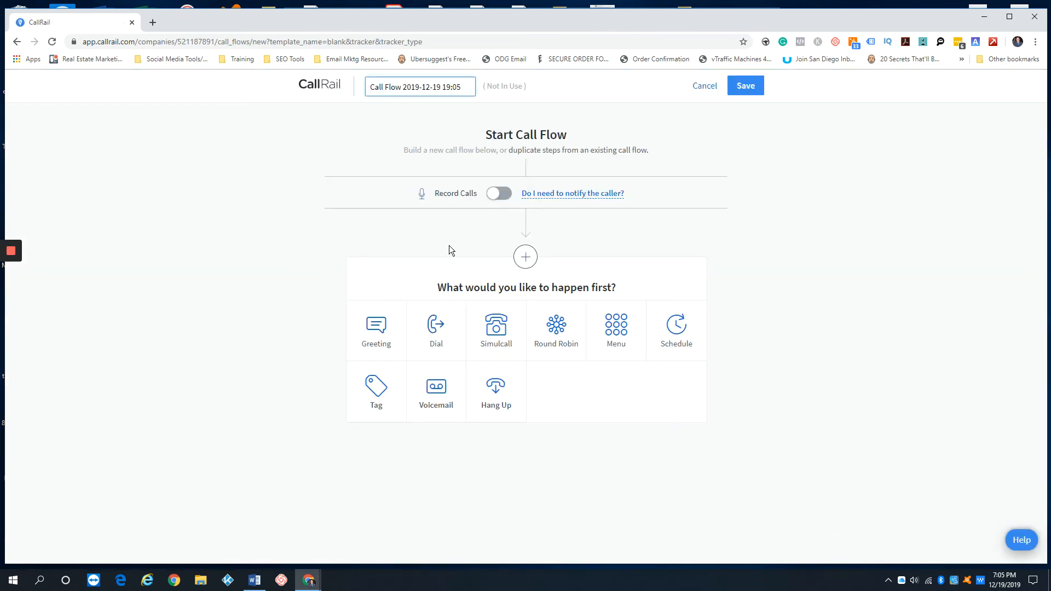
{"action": "left_click", "coordinate": [501, 194]}
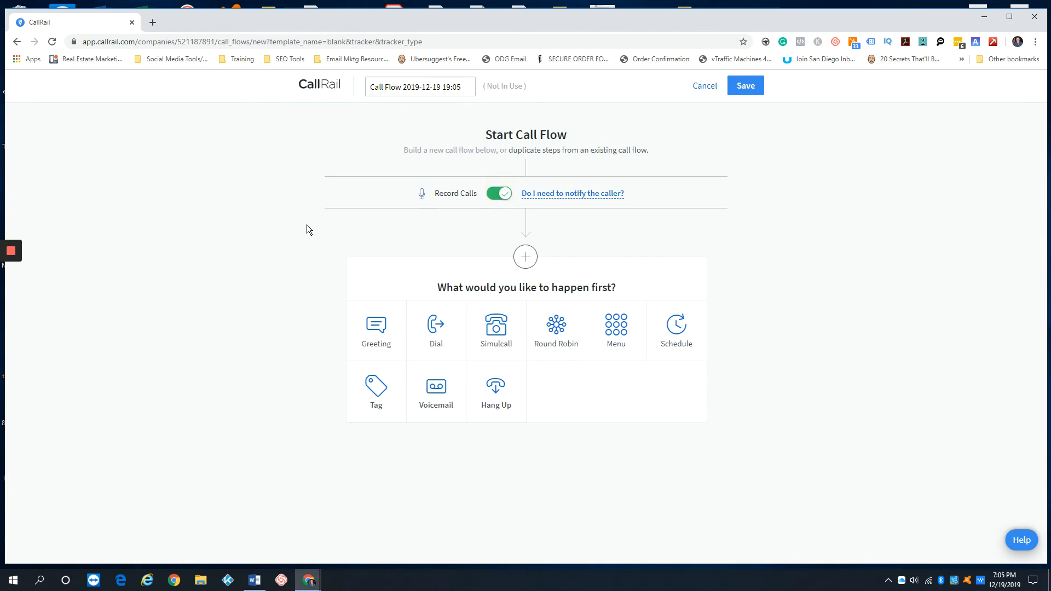
{"action": "left_click", "coordinate": [616, 328]}
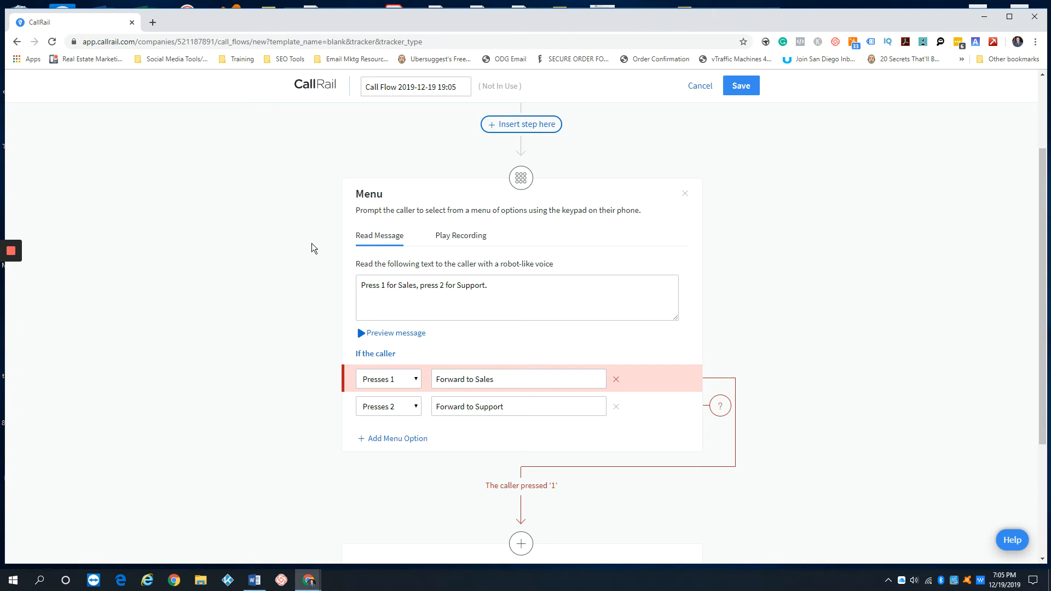
For callers pressing 1, add a Potential Lead tag step followed by Voicemail
{"action": "scroll", "coordinate": [311, 246], "scroll_direction": "down", "scroll_amount": 2}
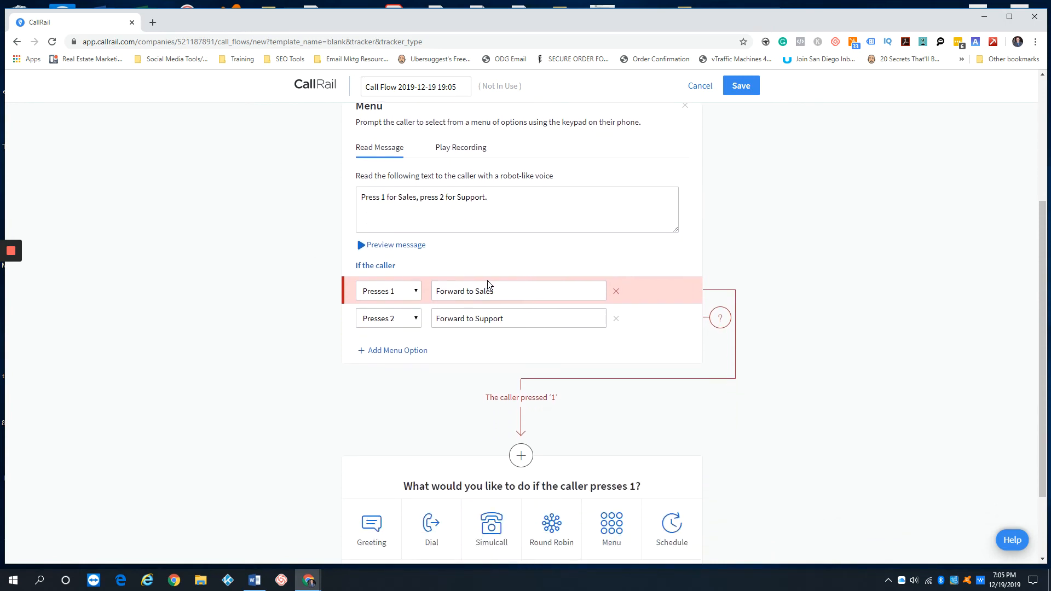
{"action": "scroll", "coordinate": [609, 337], "scroll_direction": "down", "scroll_amount": 2}
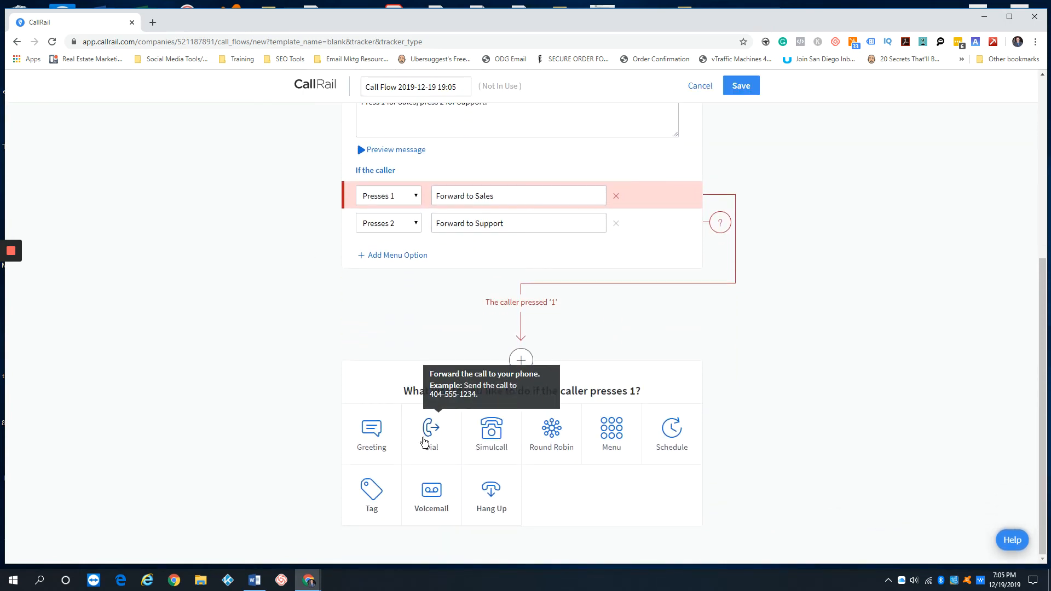
{"action": "left_click", "coordinate": [357, 494]}
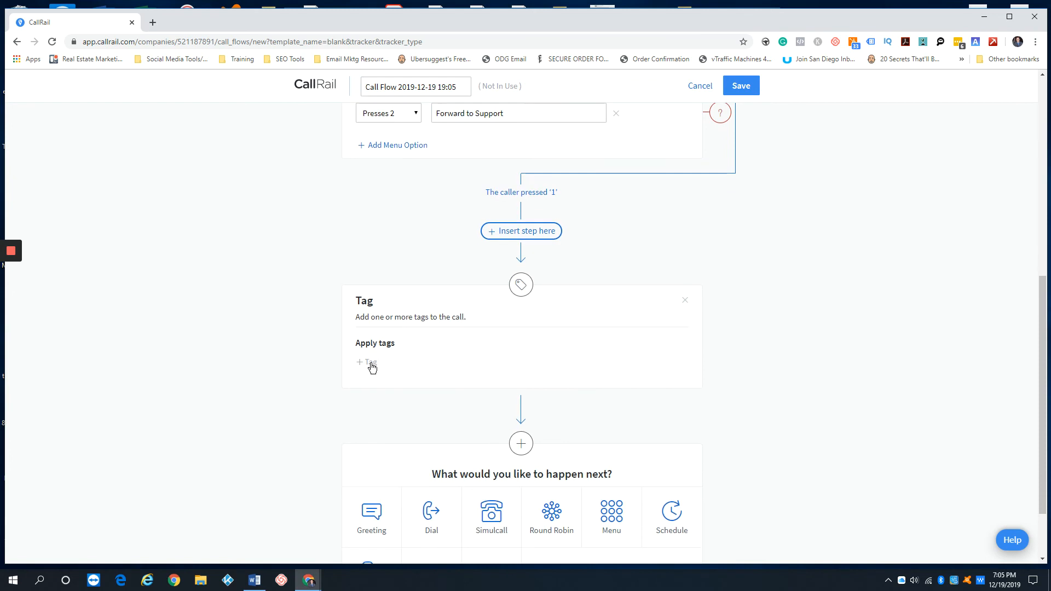
{"action": "left_click", "coordinate": [367, 362]}
{"action": "scroll", "coordinate": [328, 438], "scroll_direction": "down", "scroll_amount": 2}
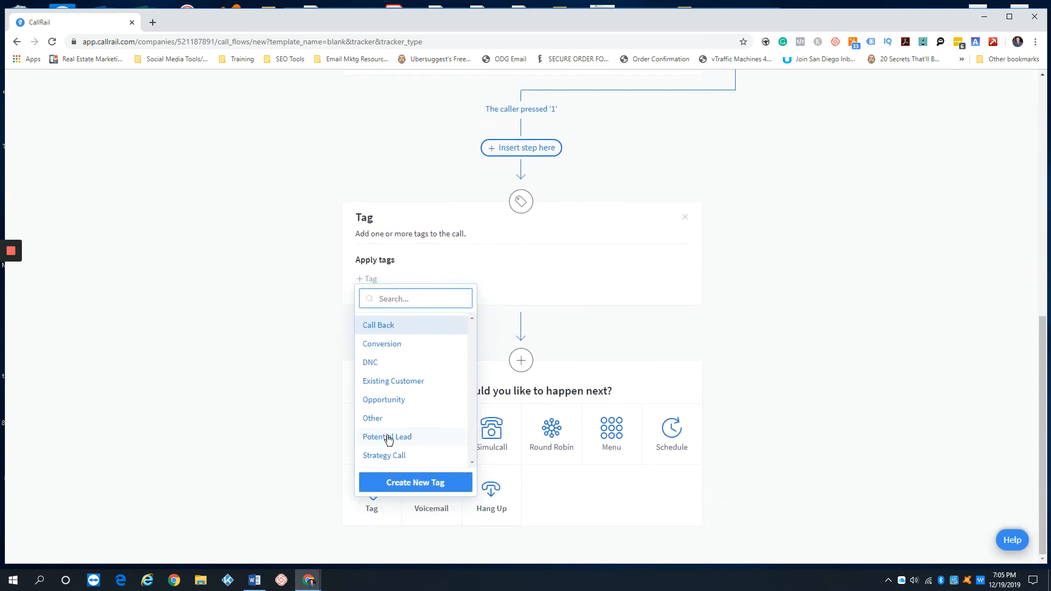
{"action": "left_click", "coordinate": [387, 437]}
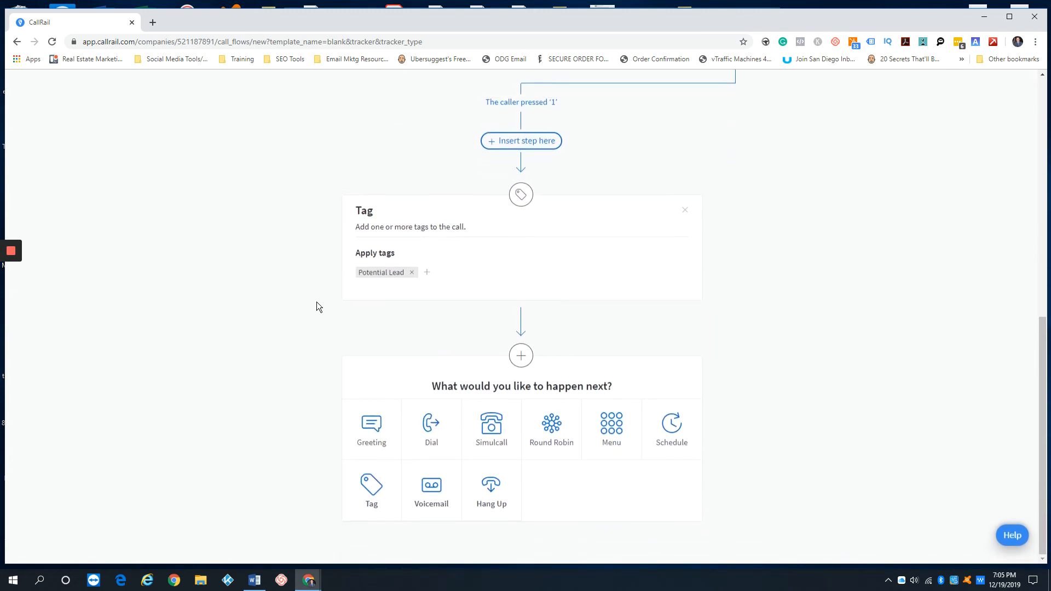
{"action": "left_click", "coordinate": [454, 465]}
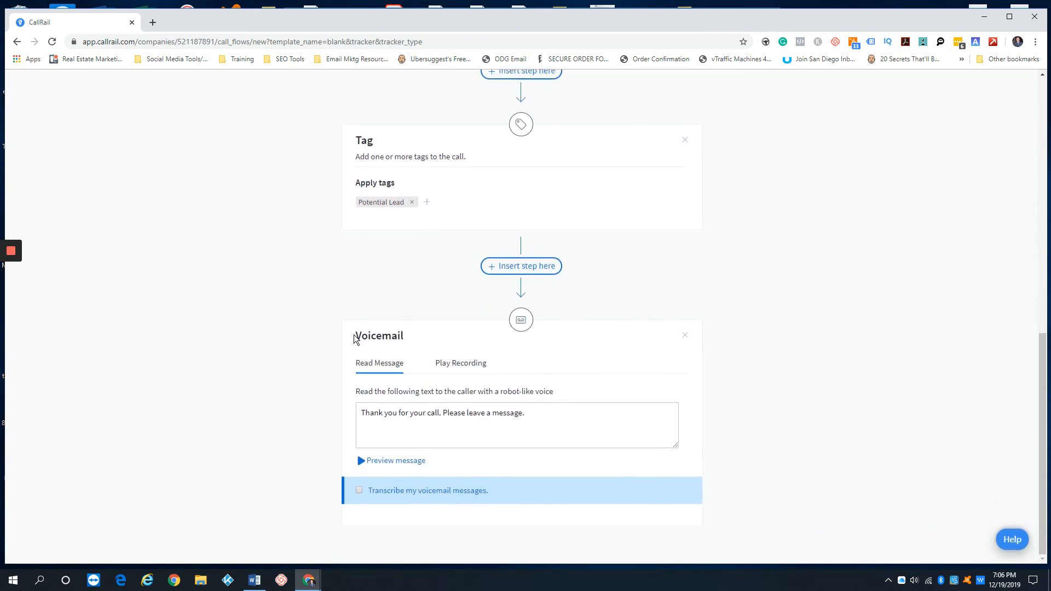
Insert a Dial step before Voicemail with a 10-second no-answer timeout
{"action": "left_click", "coordinate": [517, 268]}
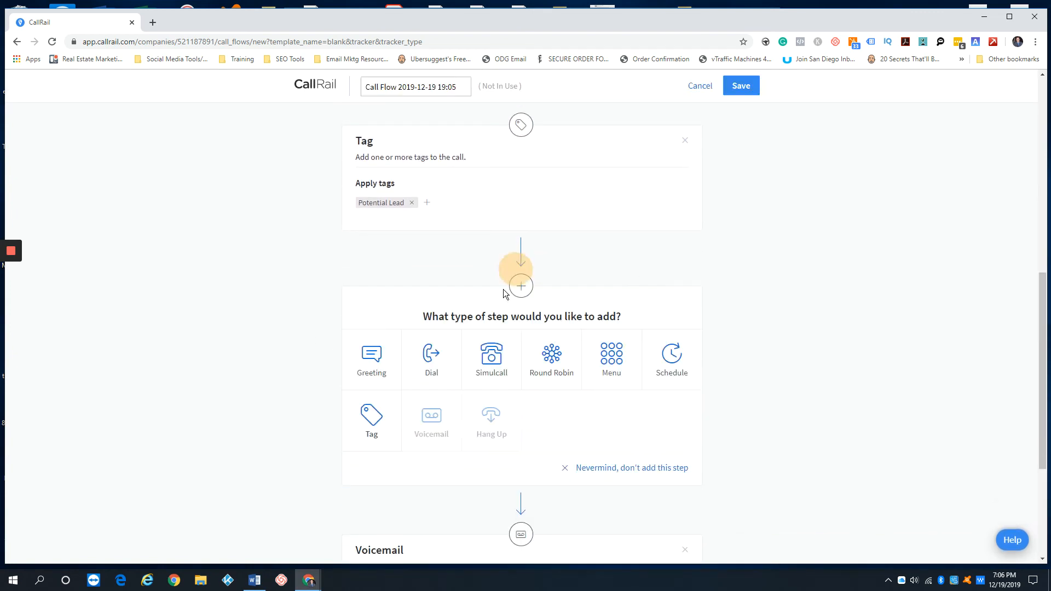
{"action": "left_click", "coordinate": [430, 355]}
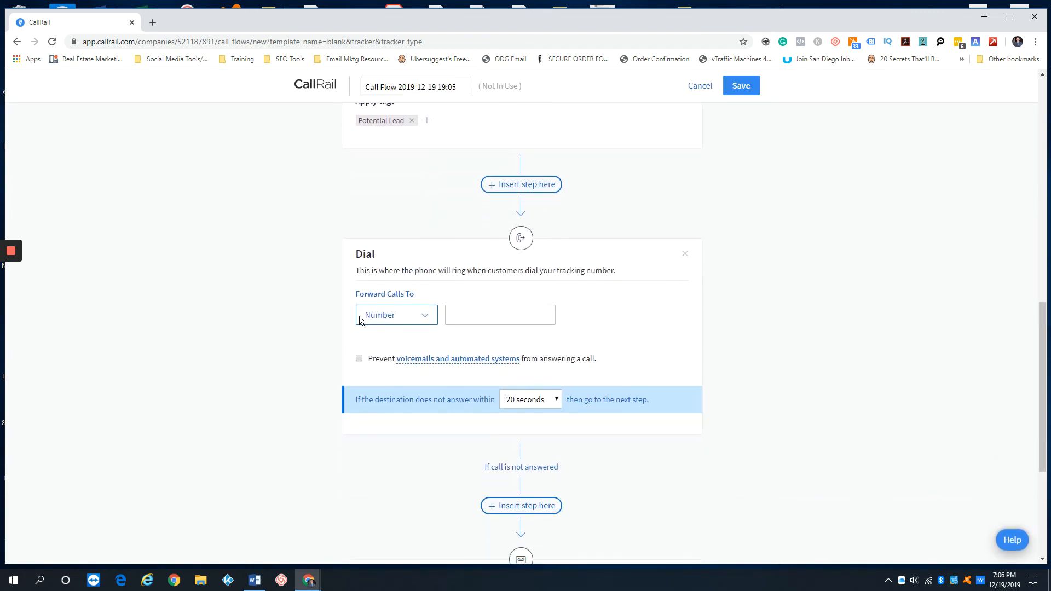
{"action": "scroll", "coordinate": [583, 386], "scroll_direction": "down", "scroll_amount": 1}
{"action": "left_click", "coordinate": [537, 336]}
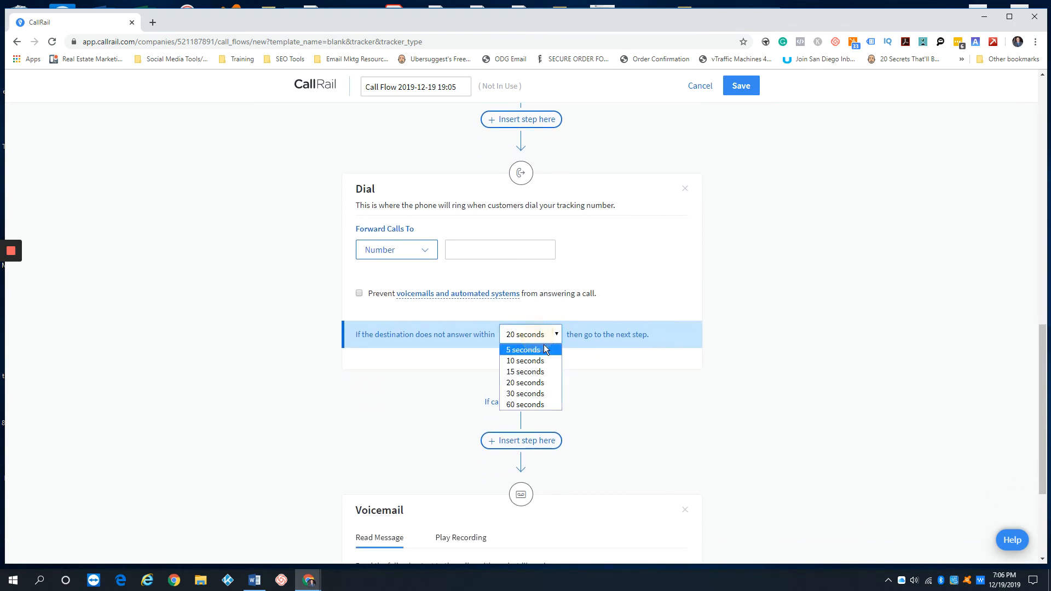
{"action": "left_click", "coordinate": [545, 361]}
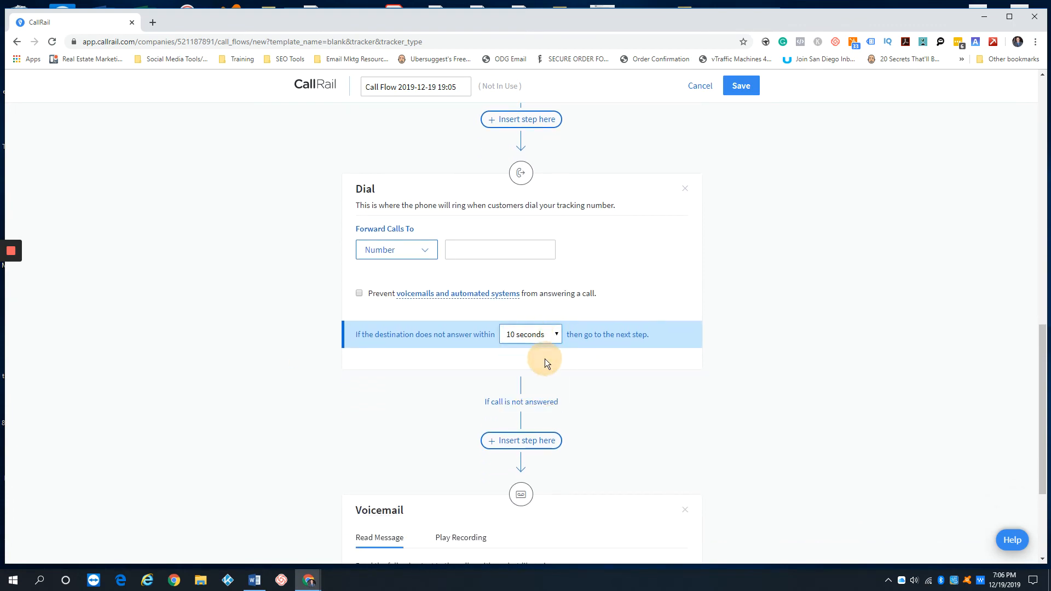
{"action": "left_click", "coordinate": [285, 343]}
Add a Tag step applying Call Back when the dialed call goes unanswered
{"action": "scroll", "coordinate": [297, 362], "scroll_direction": "down", "scroll_amount": 1}
{"action": "scroll", "coordinate": [545, 268], "scroll_direction": "down", "scroll_amount": 1}
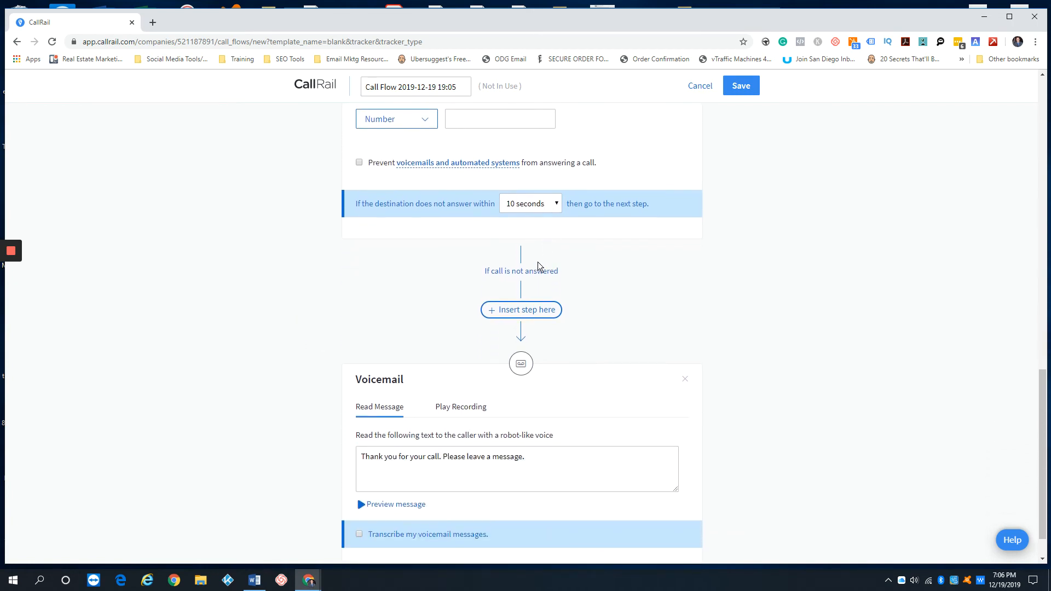
{"action": "left_click_drag", "start_coordinate": [474, 274], "coordinate": [575, 280]}
{"action": "left_click", "coordinate": [609, 283]}
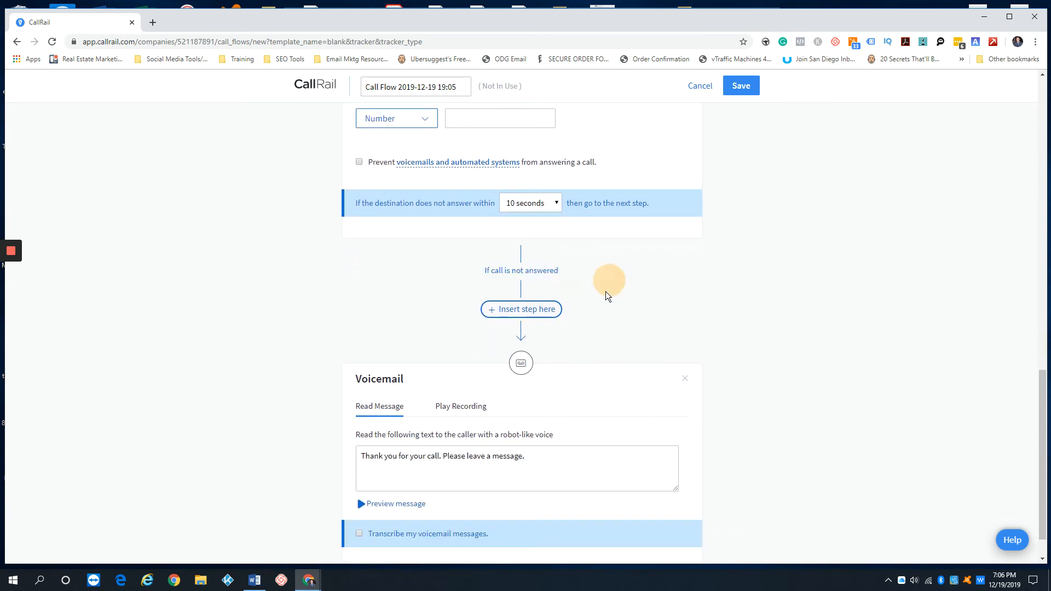
{"action": "left_click", "coordinate": [546, 313]}
{"action": "left_click", "coordinate": [361, 474]}
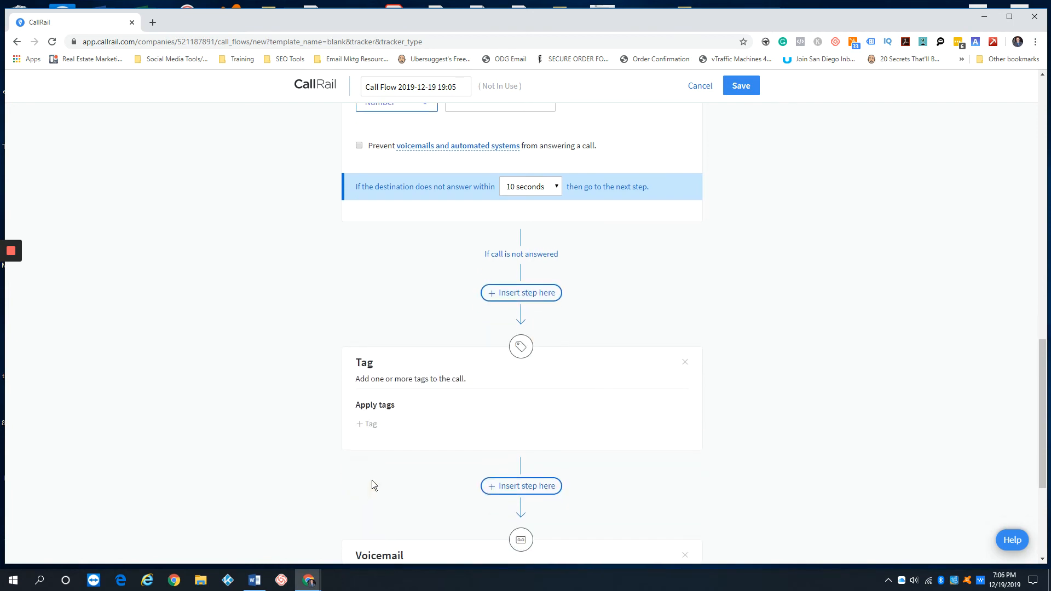
{"action": "scroll", "coordinate": [377, 427], "scroll_direction": "down", "scroll_amount": 1}
{"action": "left_click", "coordinate": [369, 362]}
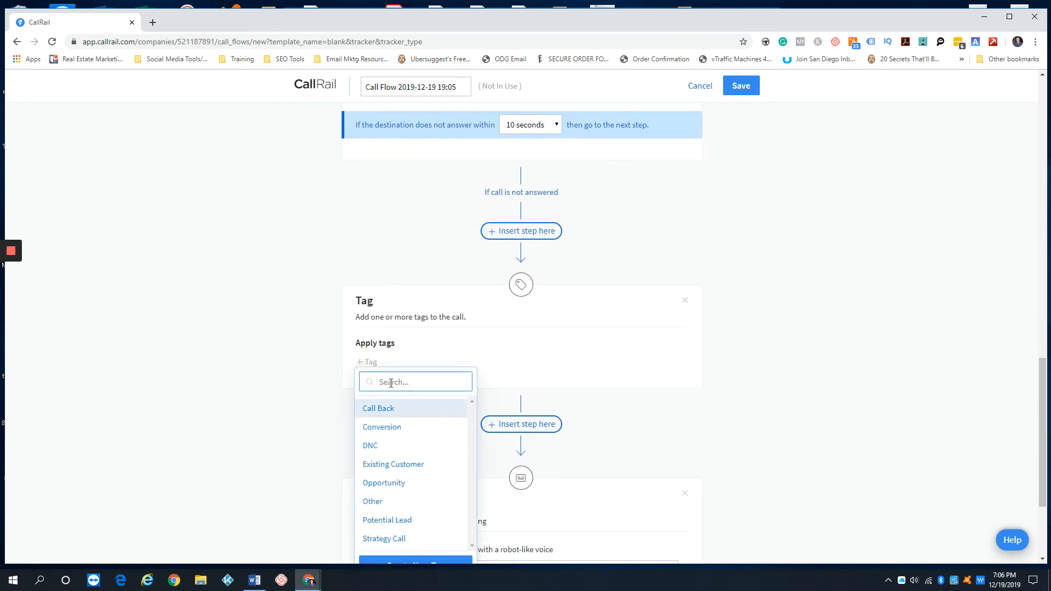
{"action": "left_click", "coordinate": [392, 408]}
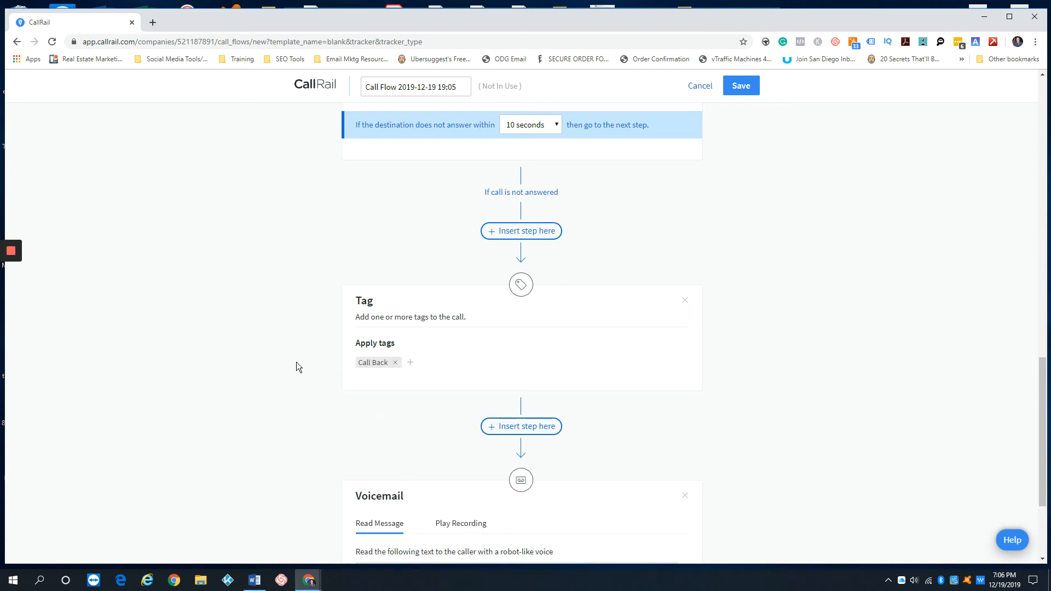
{"action": "scroll", "coordinate": [284, 350], "scroll_direction": "down", "scroll_amount": 3}
{"action": "scroll", "coordinate": [394, 351], "scroll_direction": "down", "scroll_amount": 1}
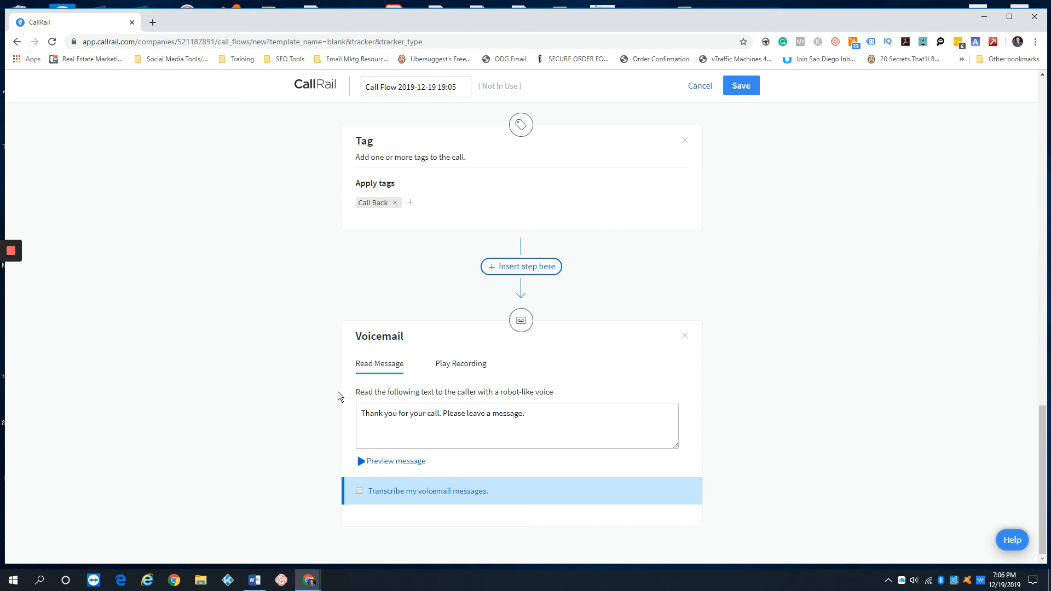
{"action": "scroll", "coordinate": [337, 392], "scroll_direction": "up", "scroll_amount": 15}
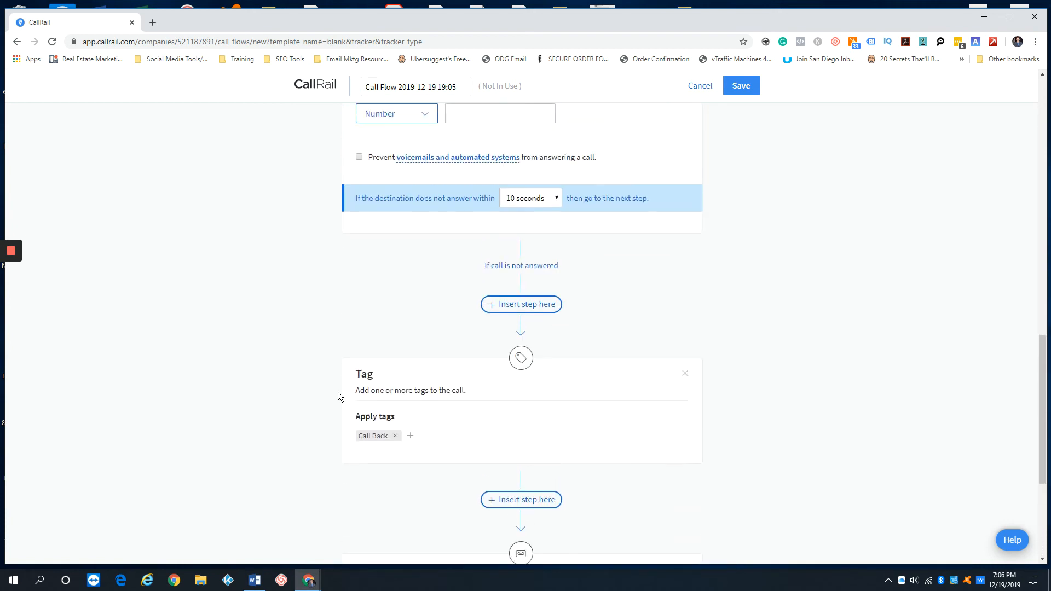
{"action": "scroll", "coordinate": [337, 392], "scroll_direction": "up", "scroll_amount": 3}
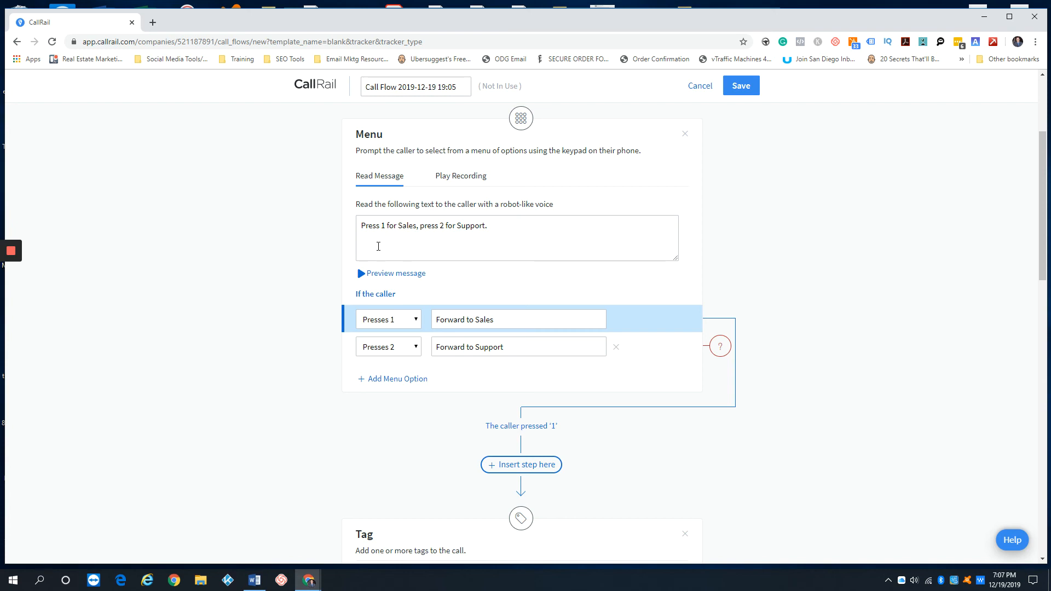
Start the press-2 branch with a Tag step applying DNC
{"action": "scroll", "coordinate": [378, 251], "scroll_direction": "down", "scroll_amount": 1}
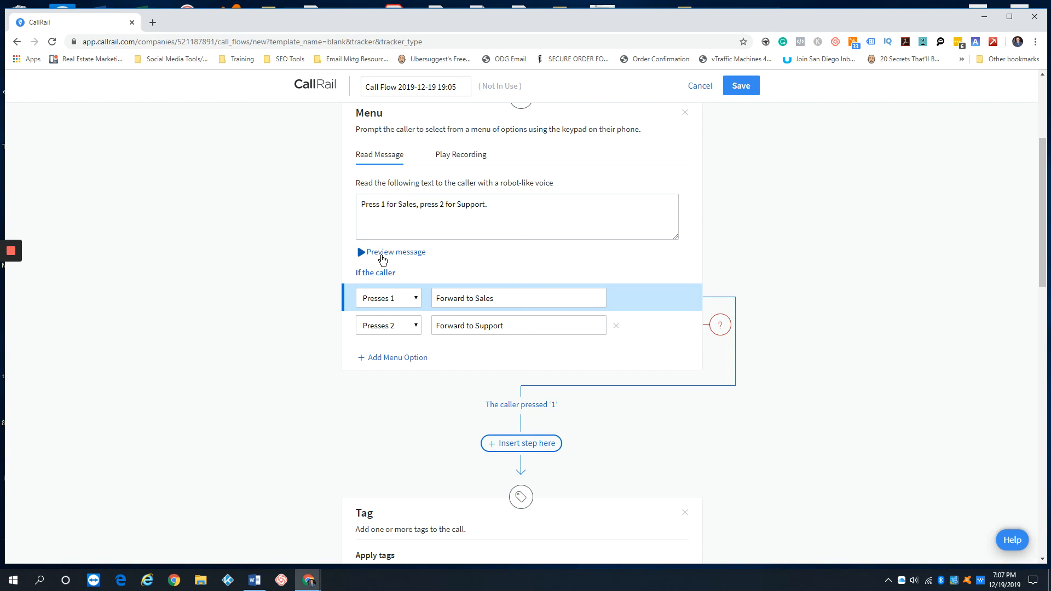
{"action": "left_click", "coordinate": [642, 327]}
{"action": "scroll", "coordinate": [329, 280], "scroll_direction": "down", "scroll_amount": 2}
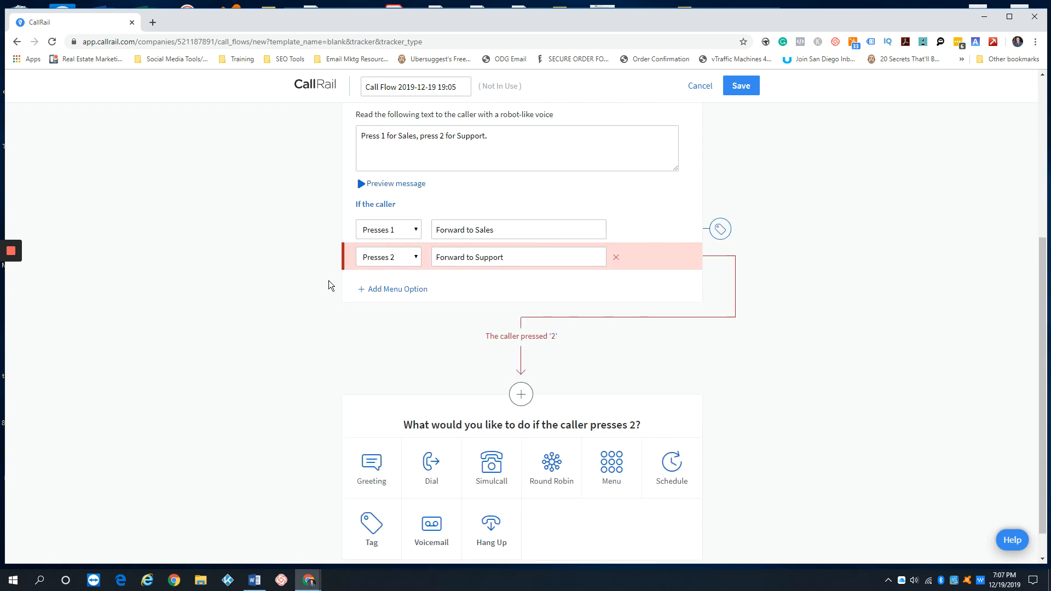
{"action": "scroll", "coordinate": [290, 287], "scroll_direction": "up", "scroll_amount": 1}
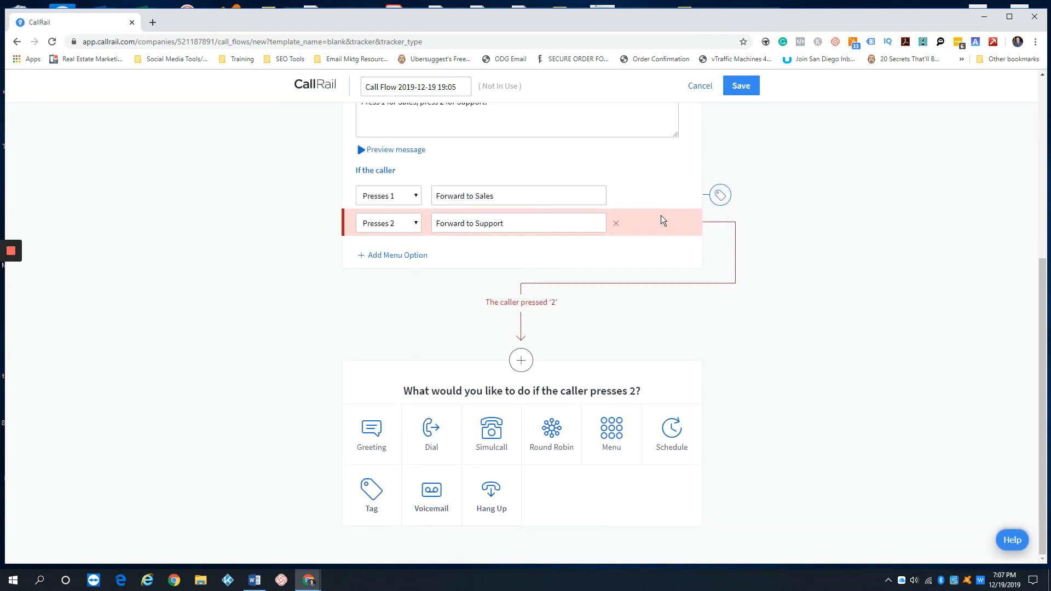
{"action": "left_click", "coordinate": [373, 502]}
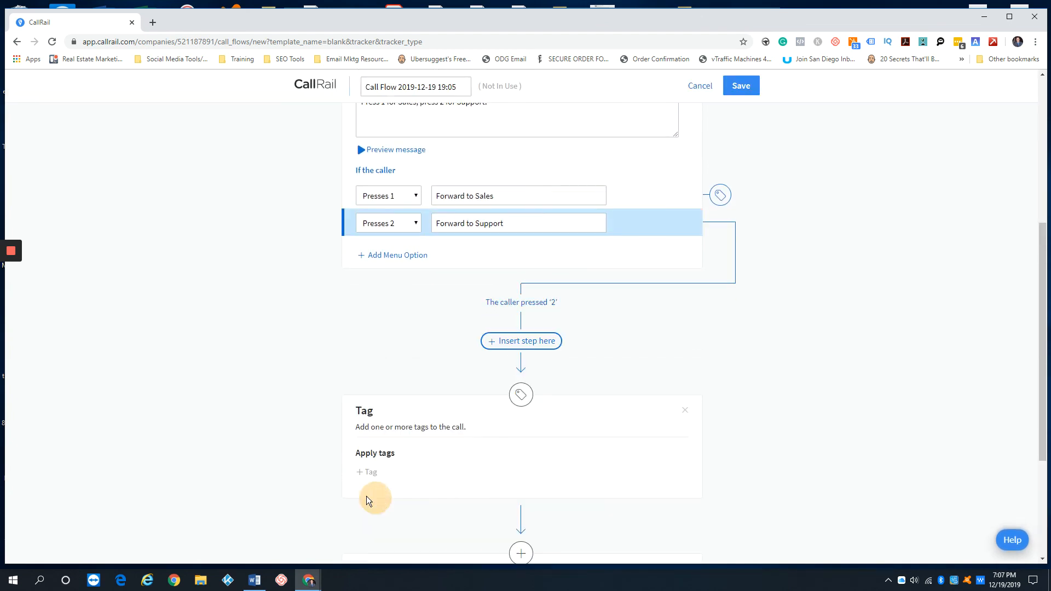
{"action": "left_click", "coordinate": [367, 363]}
{"action": "left_click", "coordinate": [379, 444]}
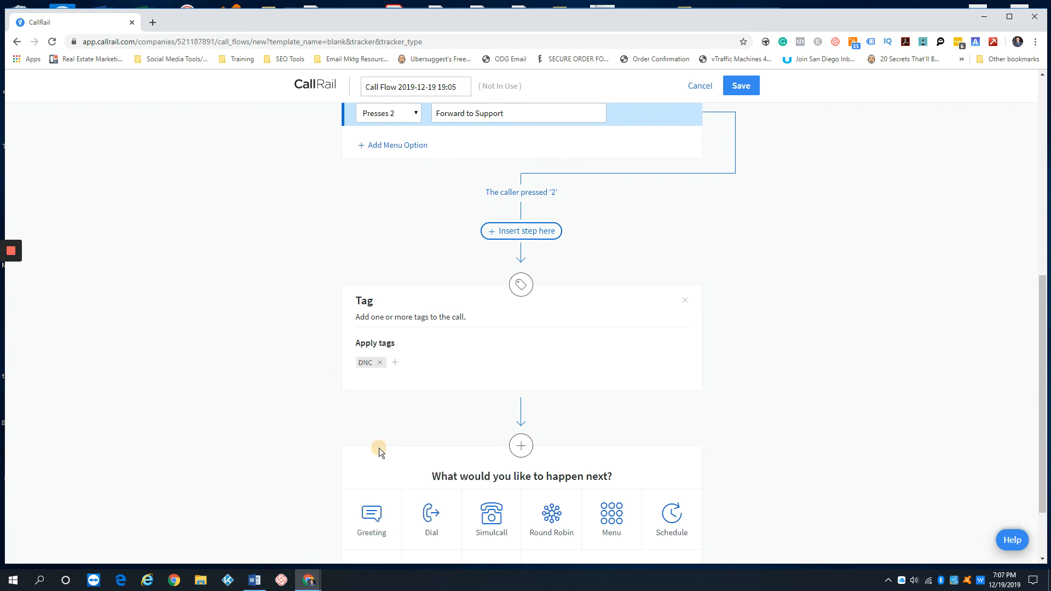
Add a 'This call will be recorded for quality assurance.' greeting, then a Hang Up step
{"action": "scroll", "coordinate": [304, 388], "scroll_direction": "down", "scroll_amount": 1}
{"action": "scroll", "coordinate": [307, 387], "scroll_direction": "down", "scroll_amount": 1}
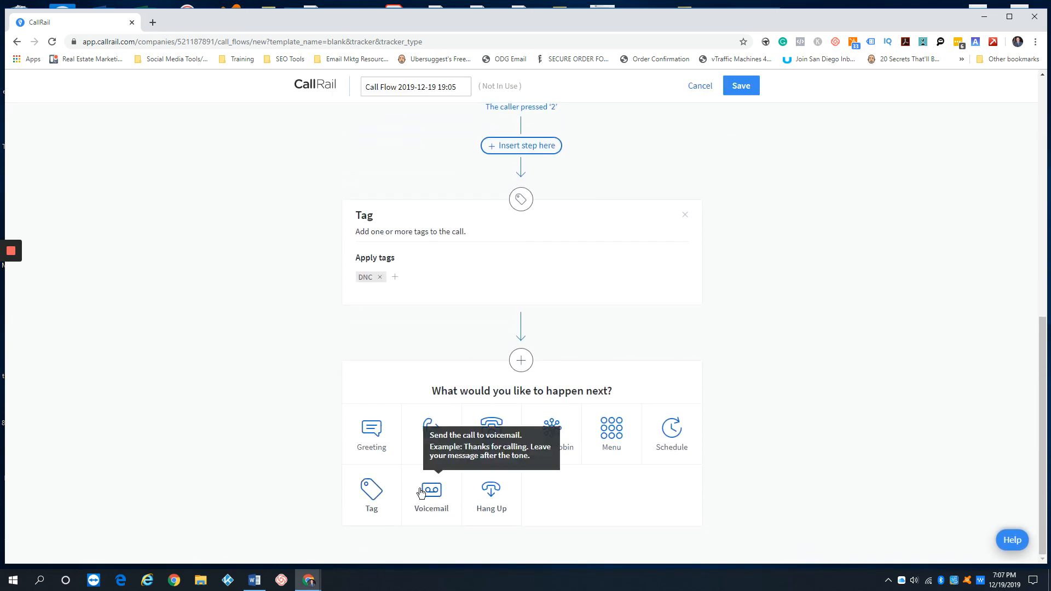
{"action": "left_click", "coordinate": [372, 429]}
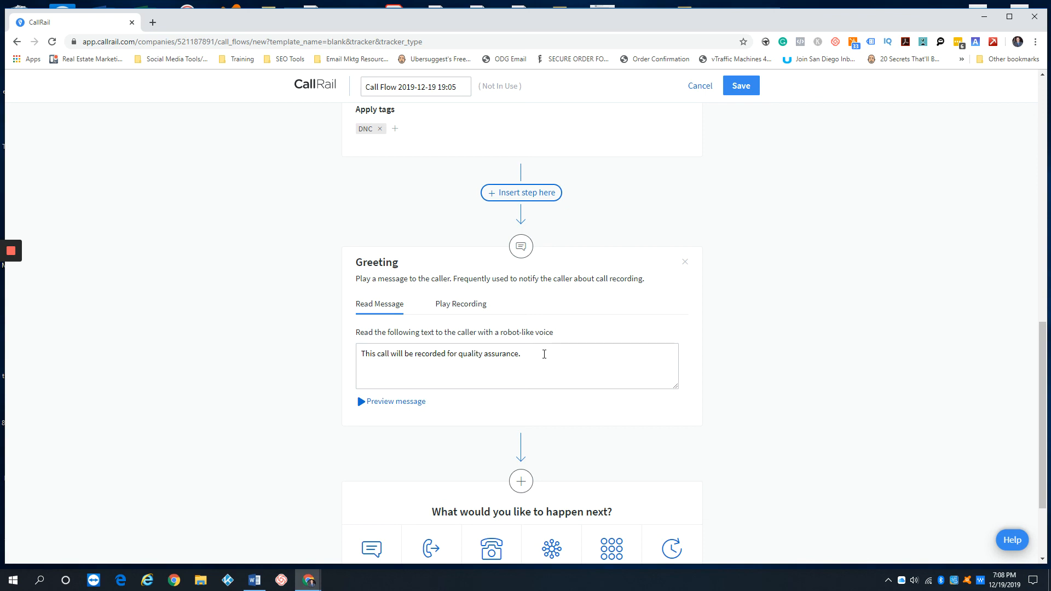
{"action": "scroll", "coordinate": [544, 358], "scroll_direction": "down", "scroll_amount": 3}
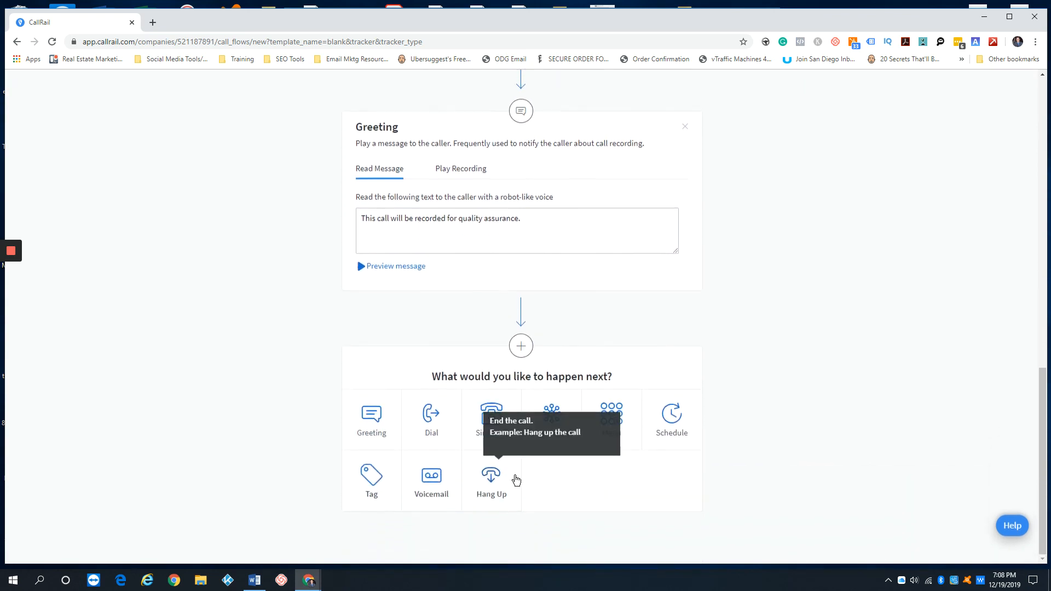
{"action": "left_click", "coordinate": [497, 489]}
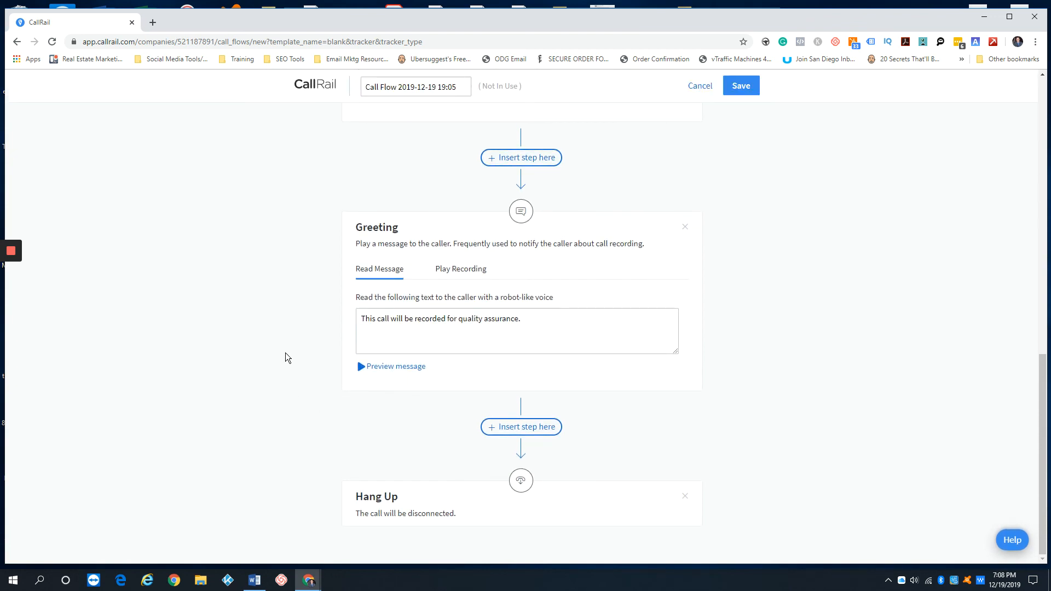
{"action": "scroll", "coordinate": [285, 356], "scroll_direction": "up", "scroll_amount": 5}
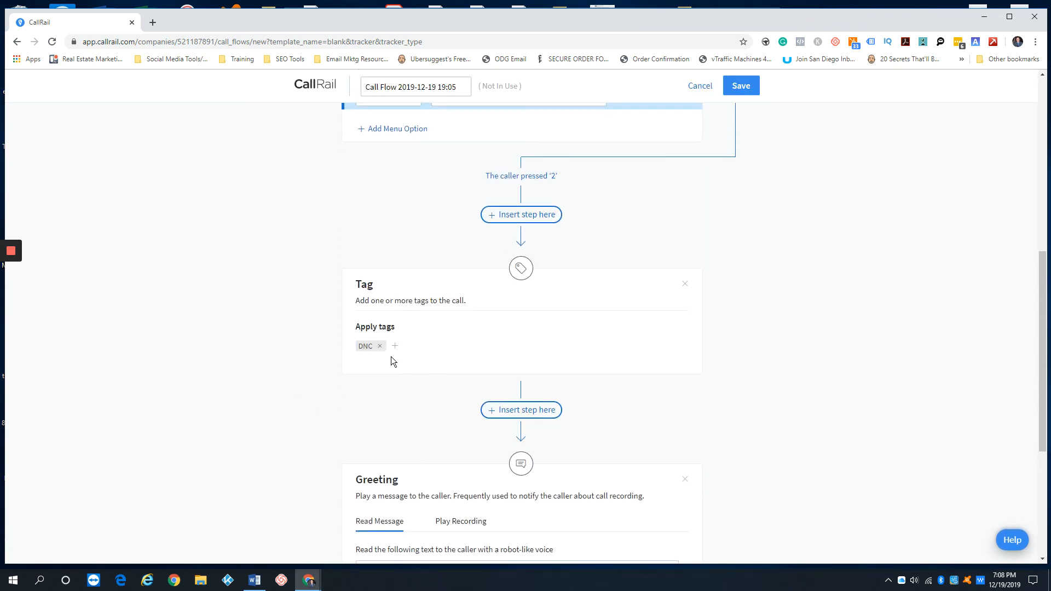
{"action": "scroll", "coordinate": [346, 355], "scroll_direction": "up", "scroll_amount": 1}
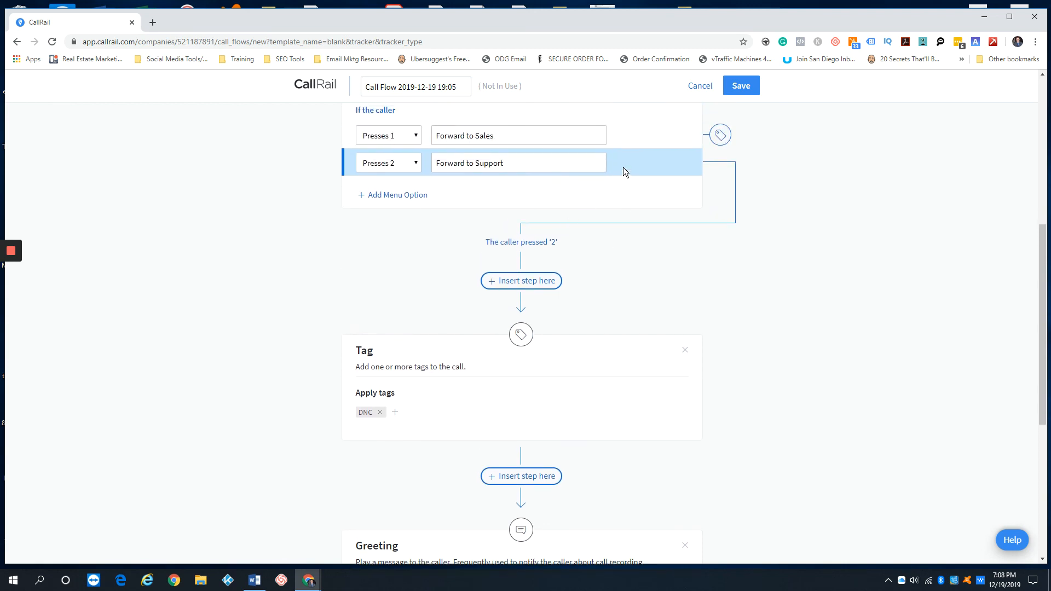
{"action": "scroll", "coordinate": [471, 344], "scroll_direction": "down", "scroll_amount": 2}
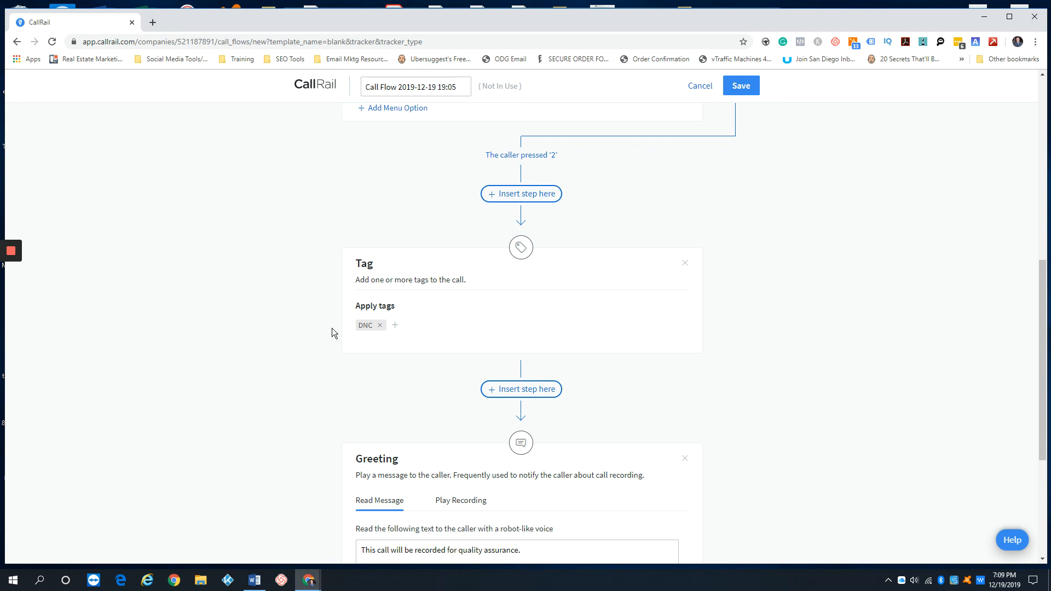
{"action": "scroll", "coordinate": [332, 328], "scroll_direction": "up", "scroll_amount": 8}
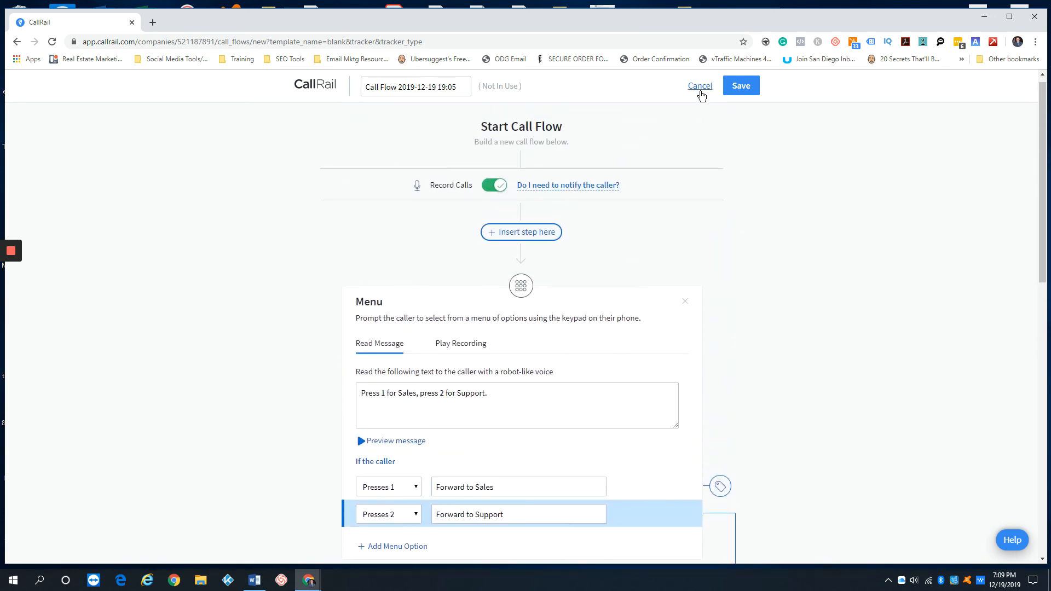
Cancel the call flow builder and confirm exiting without saving
{"action": "left_click", "coordinate": [704, 86]}
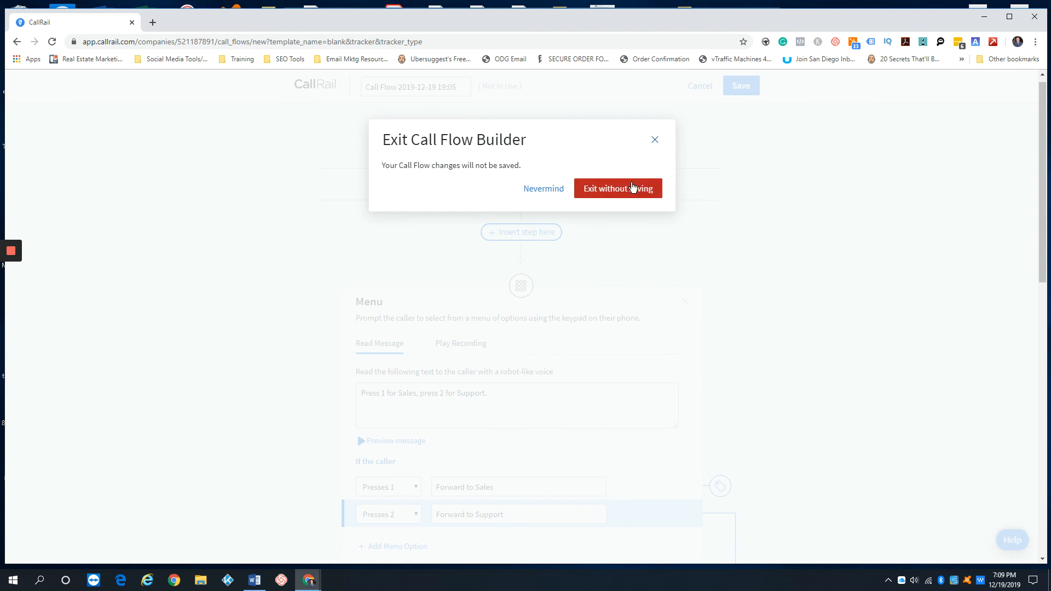
{"action": "left_click", "coordinate": [633, 188]}
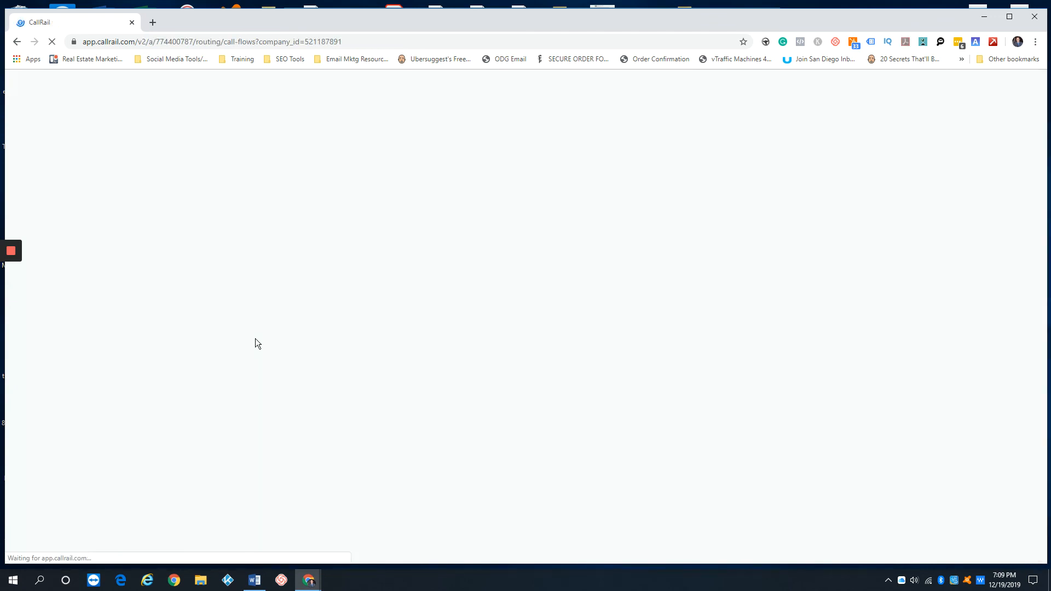